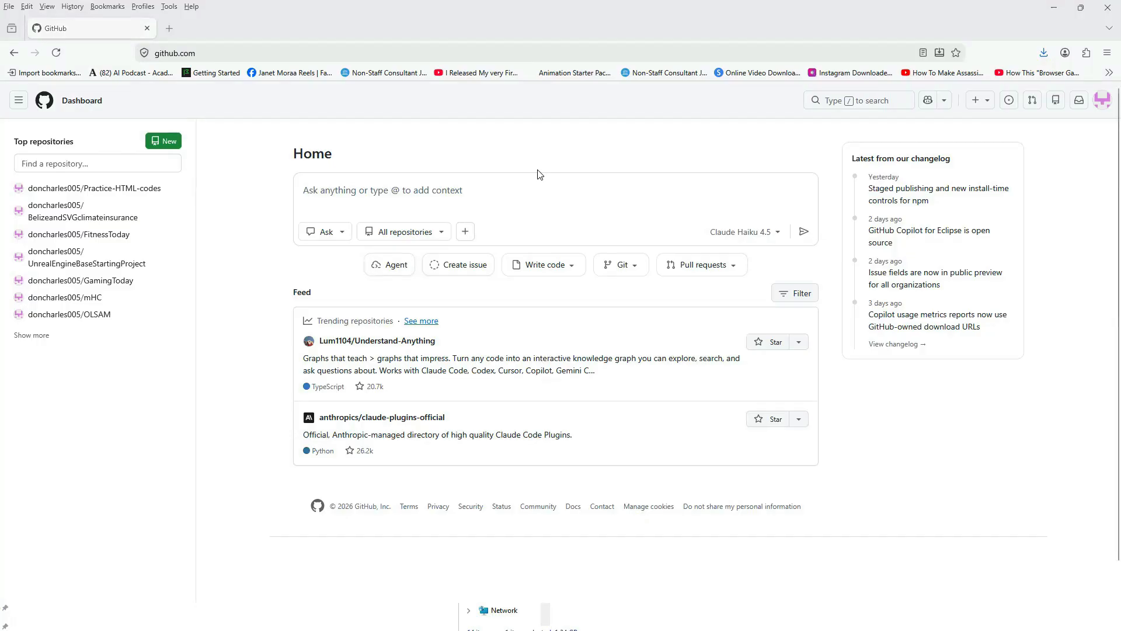
Search the web for sourcetree in a new browser tab and get the Windows version from the official Sourcetree site.
left_click(170, 29)
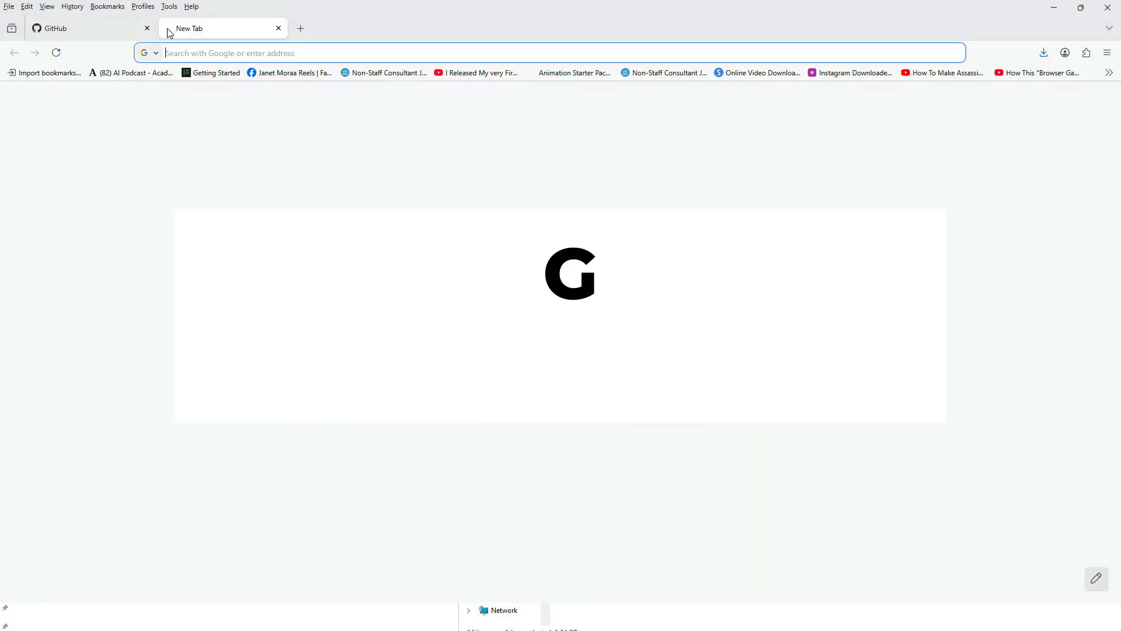
type("sourc")
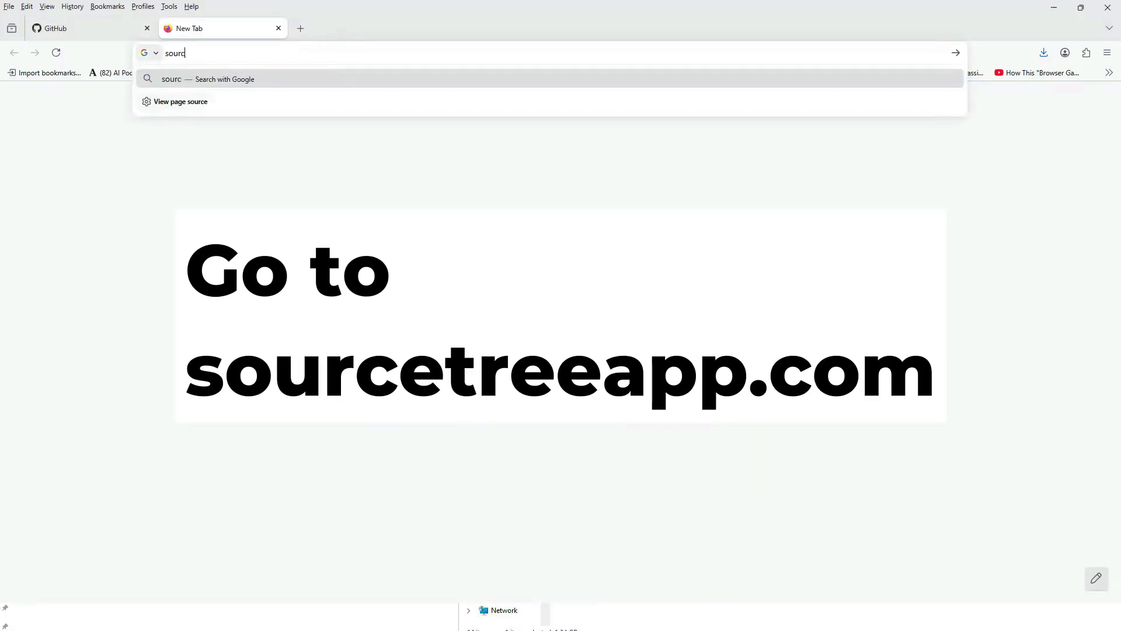
type("etree")
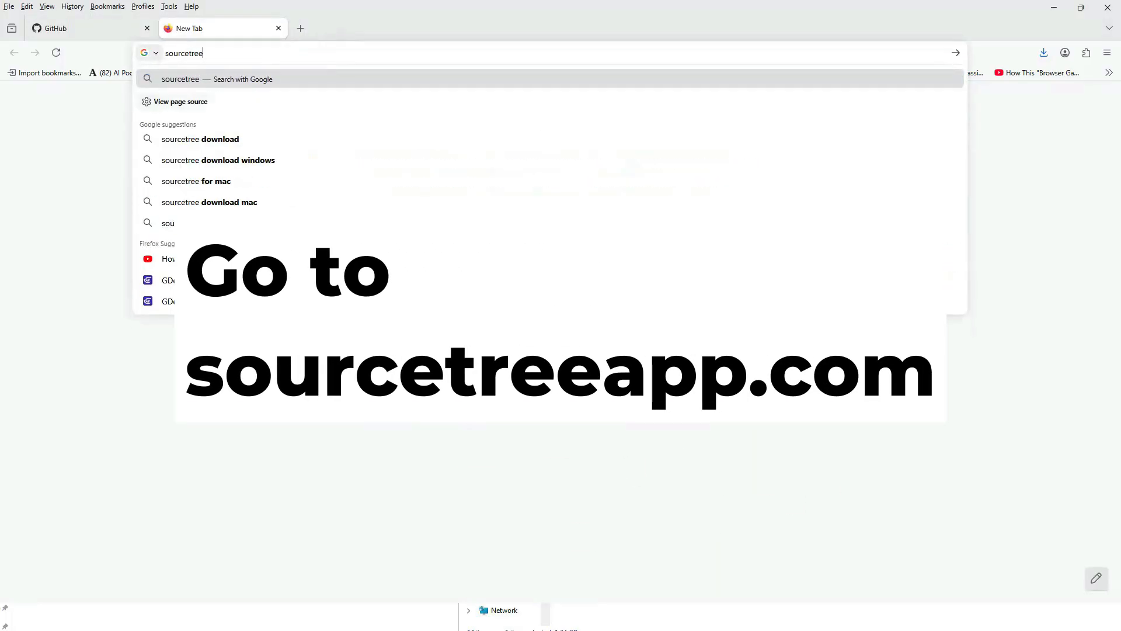
key("Return")
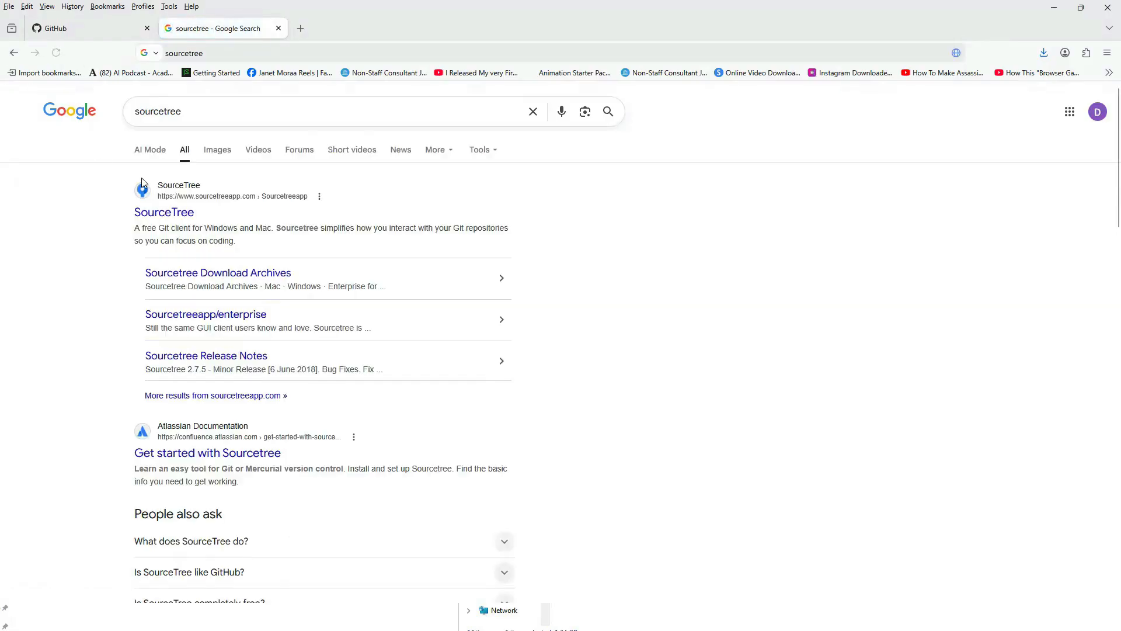
left_click(169, 217)
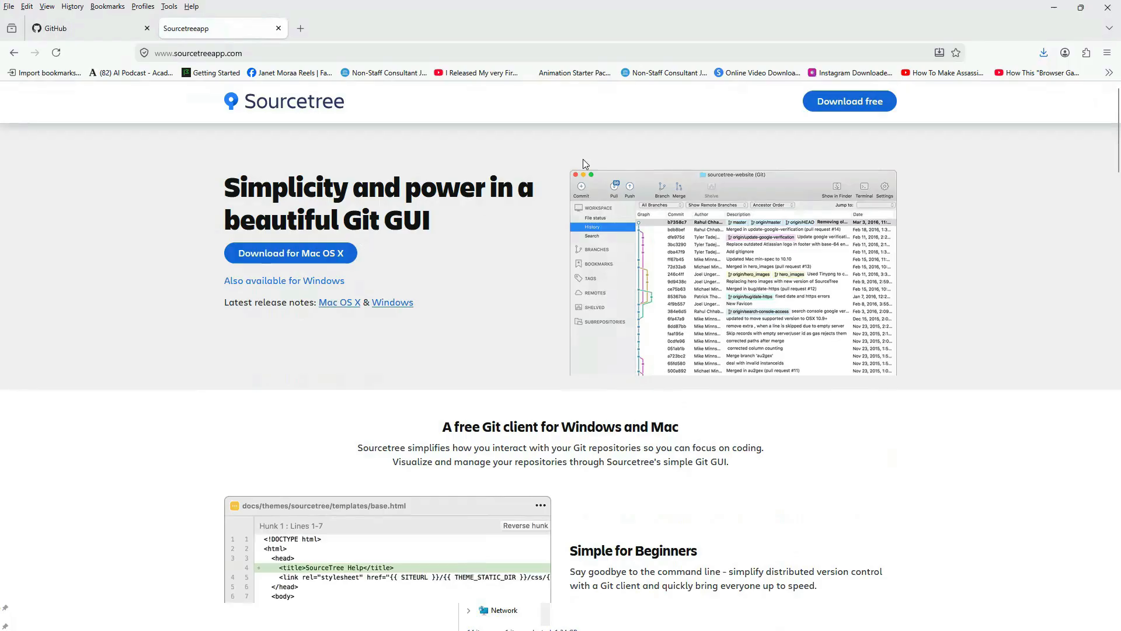
left_click(321, 280)
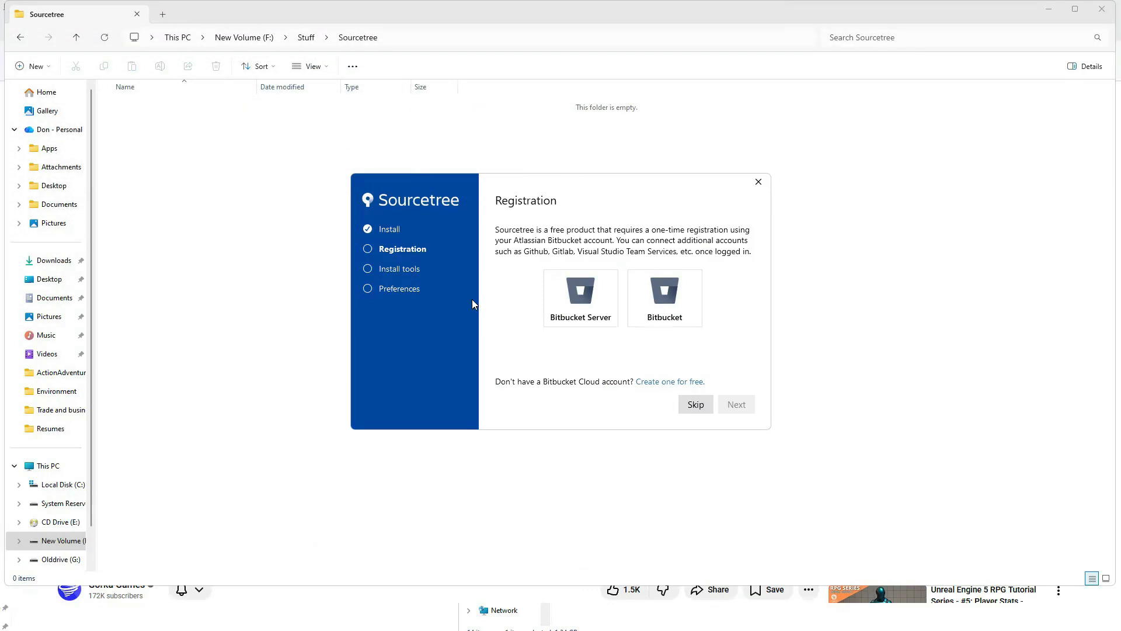
Sign up for Bitbucket Cloud through Google with the workspace impulseresponse, and grant Sourcetree for Windows access to complete its registration.
left_click(672, 384)
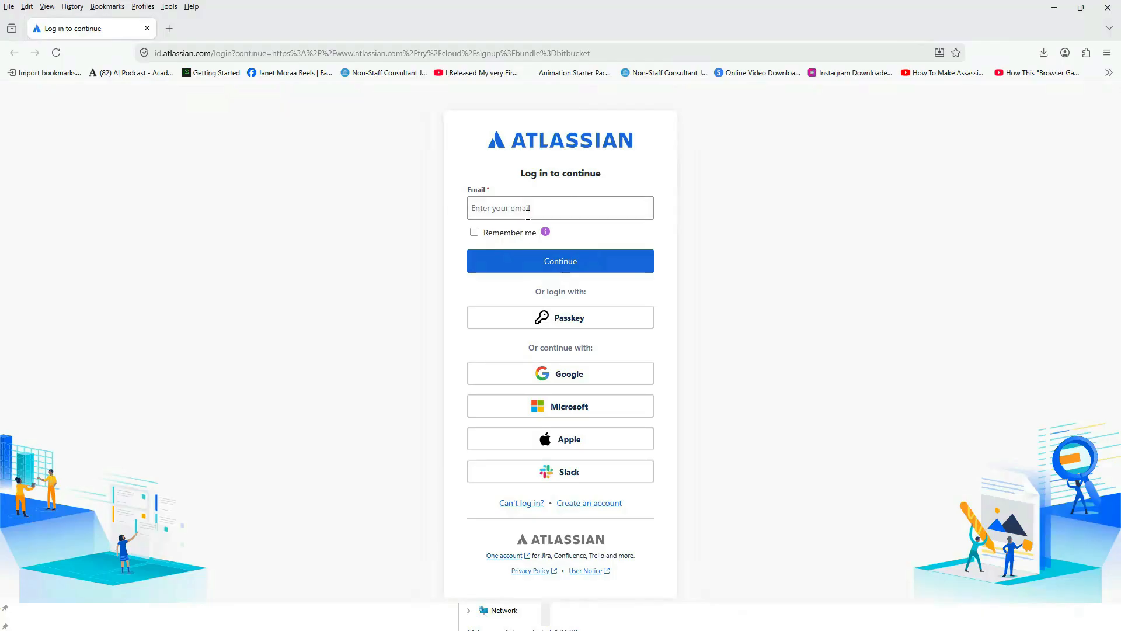
left_click(591, 378)
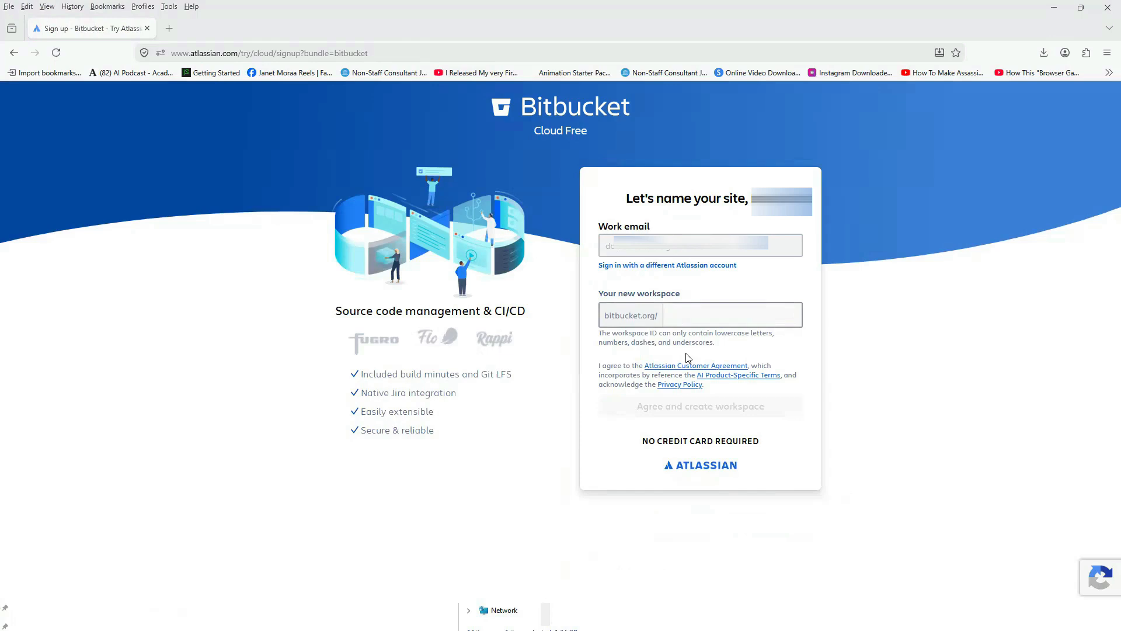
left_click(691, 314)
left_click(743, 411)
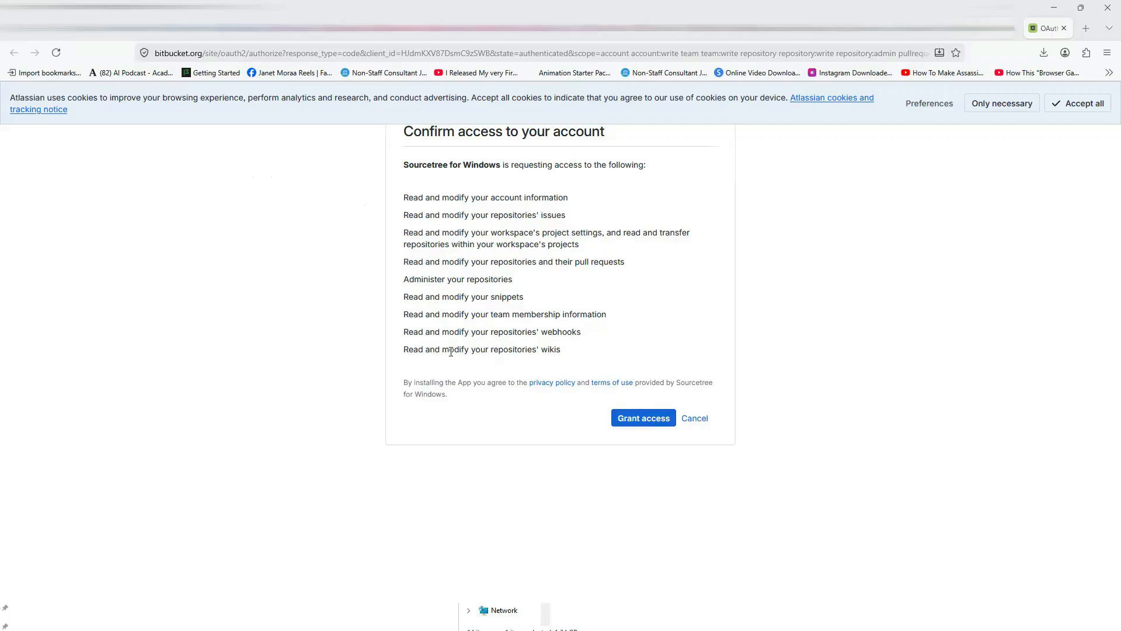
left_click(628, 418)
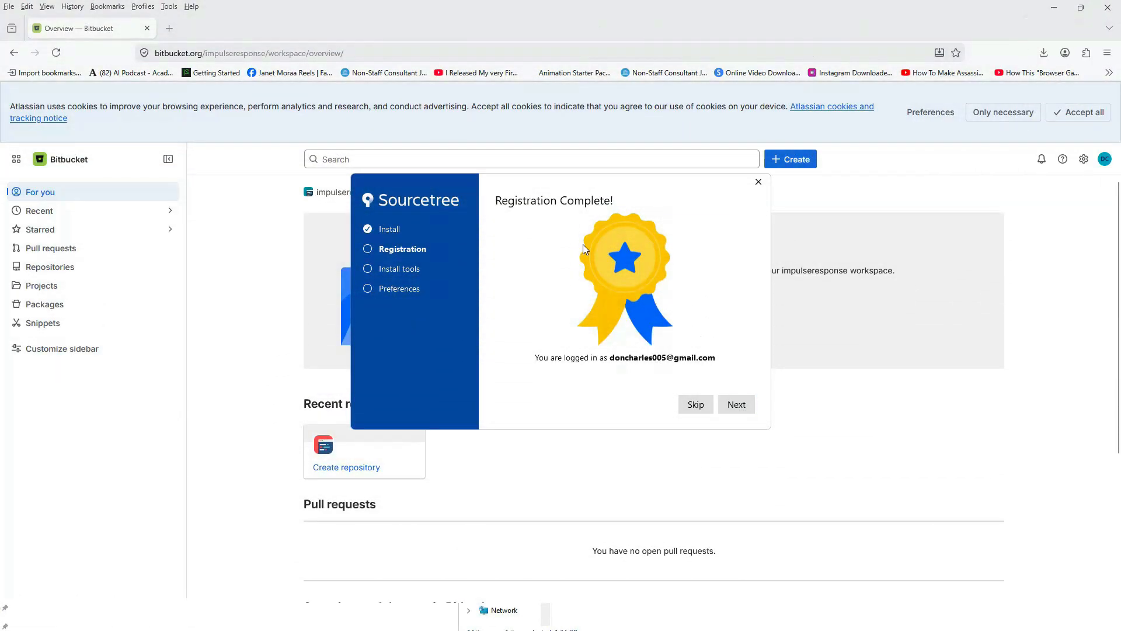
left_click(738, 406)
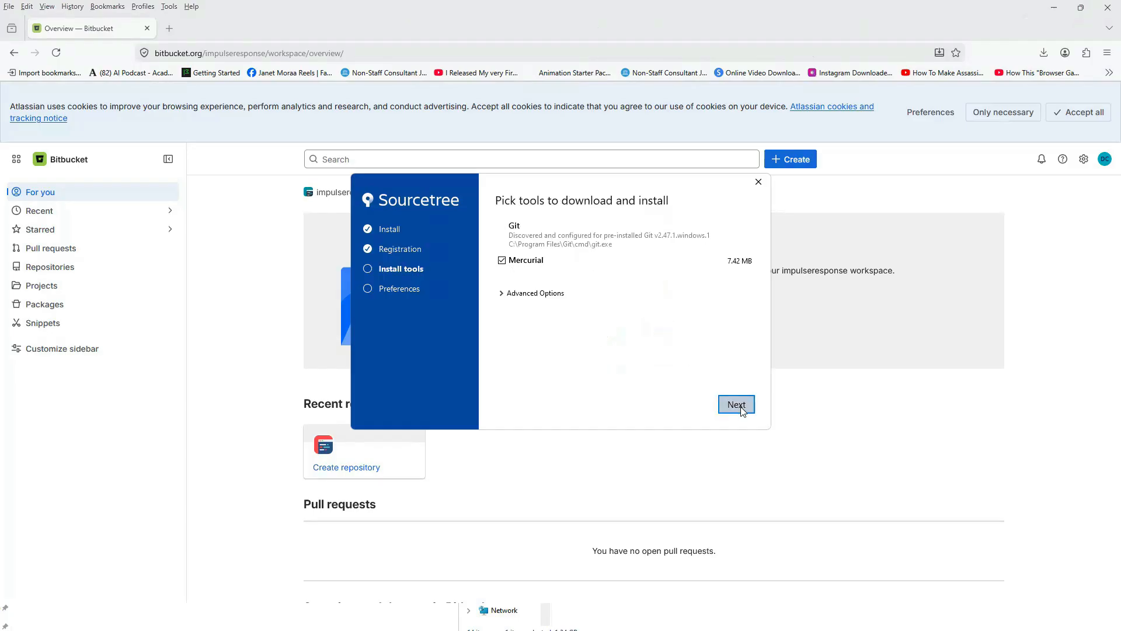
Finish the Sourcetree setup by installing Mercurial, accepting the author details and declining to load an SSH key.
left_click(740, 409)
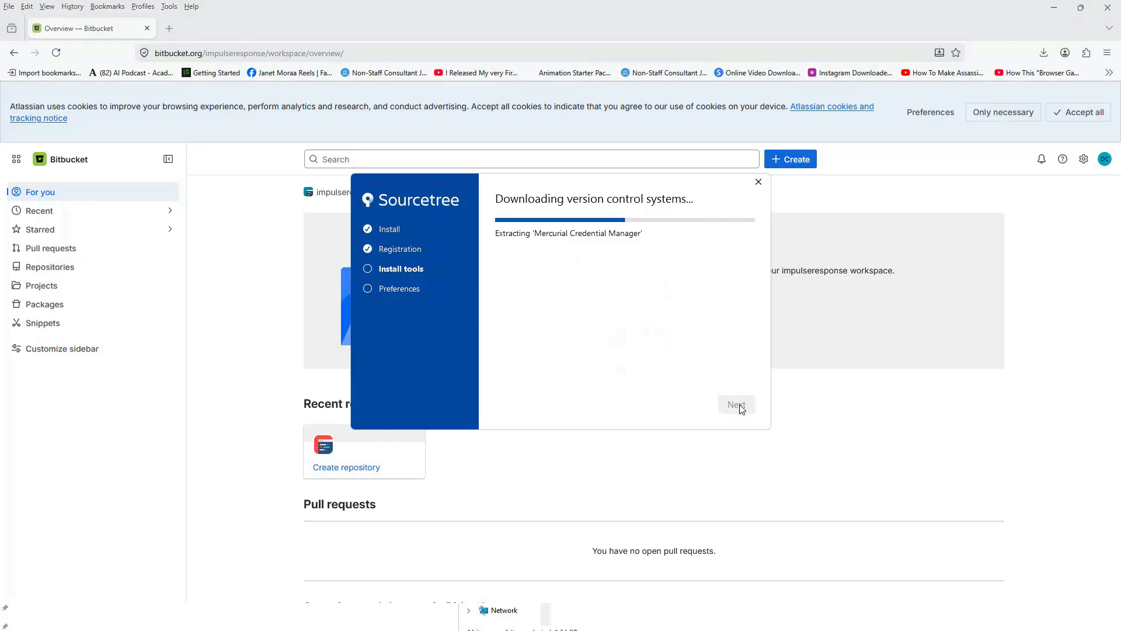
left_click(737, 405)
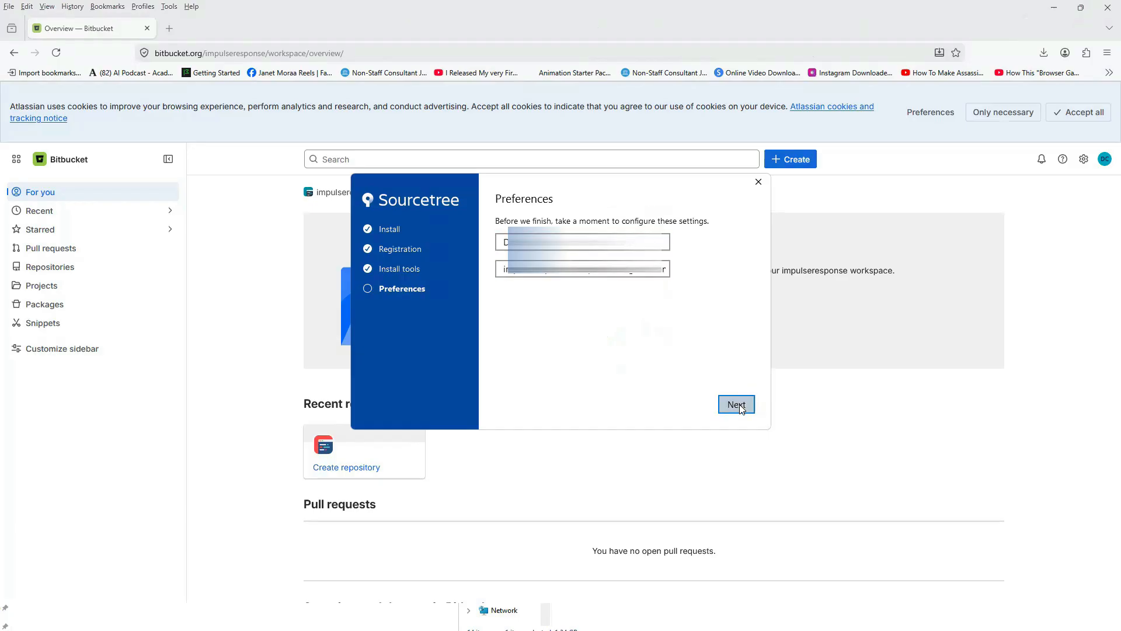
left_click(737, 405)
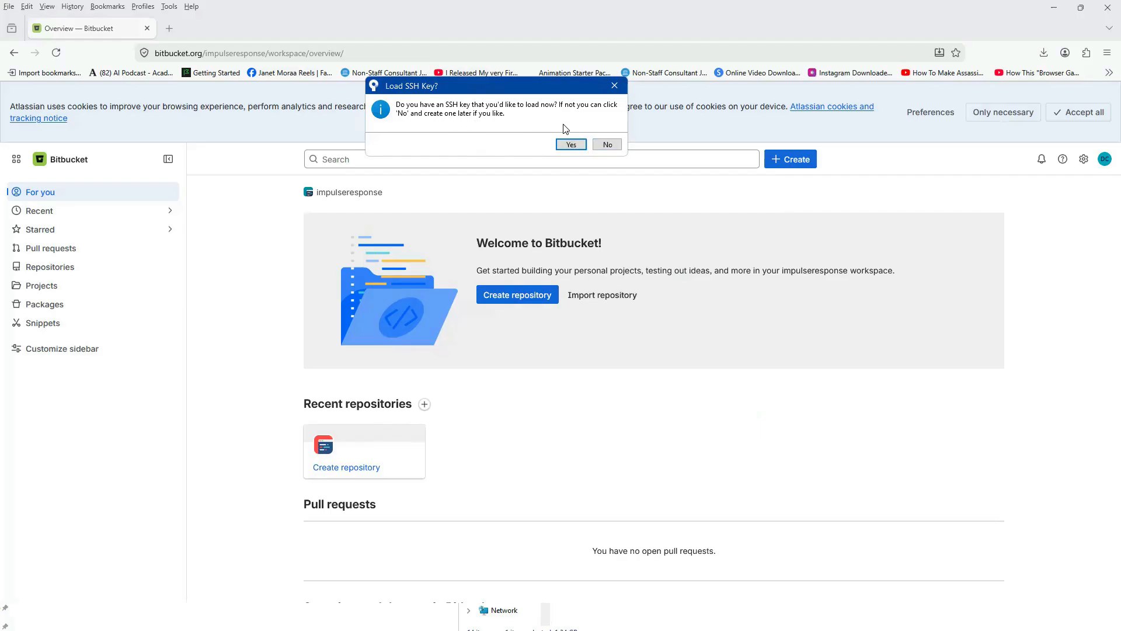
left_click(607, 145)
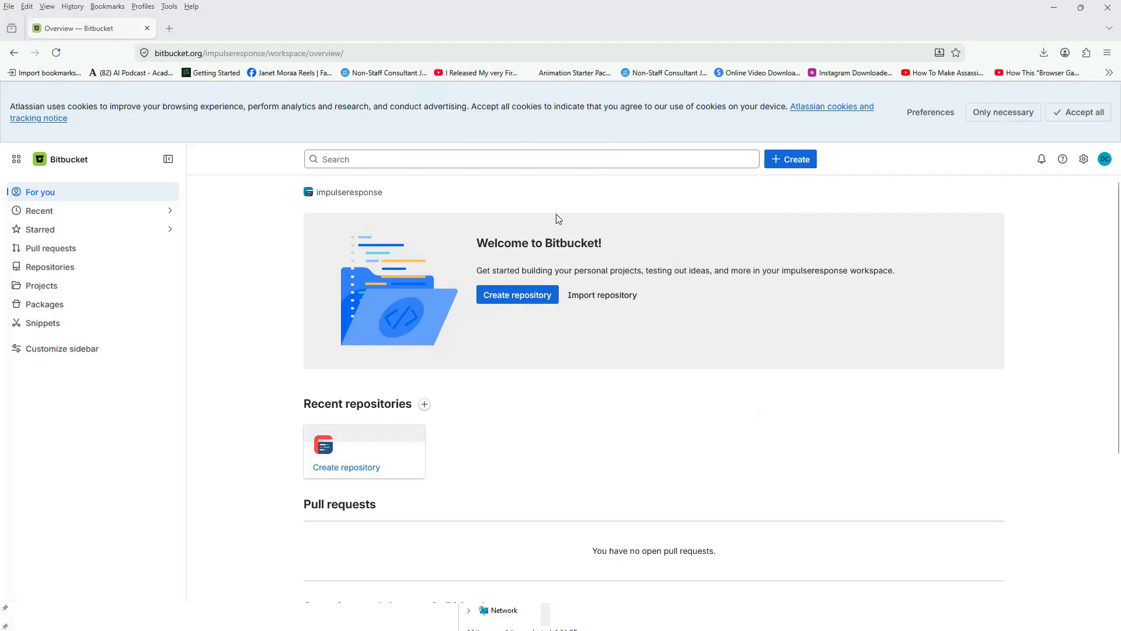
Switch to Sourcetree and add a GitHub hosting account using HTTPS and OAuth, authorizing Atlassian in the browser, and select that account.
key("alt+Tab")
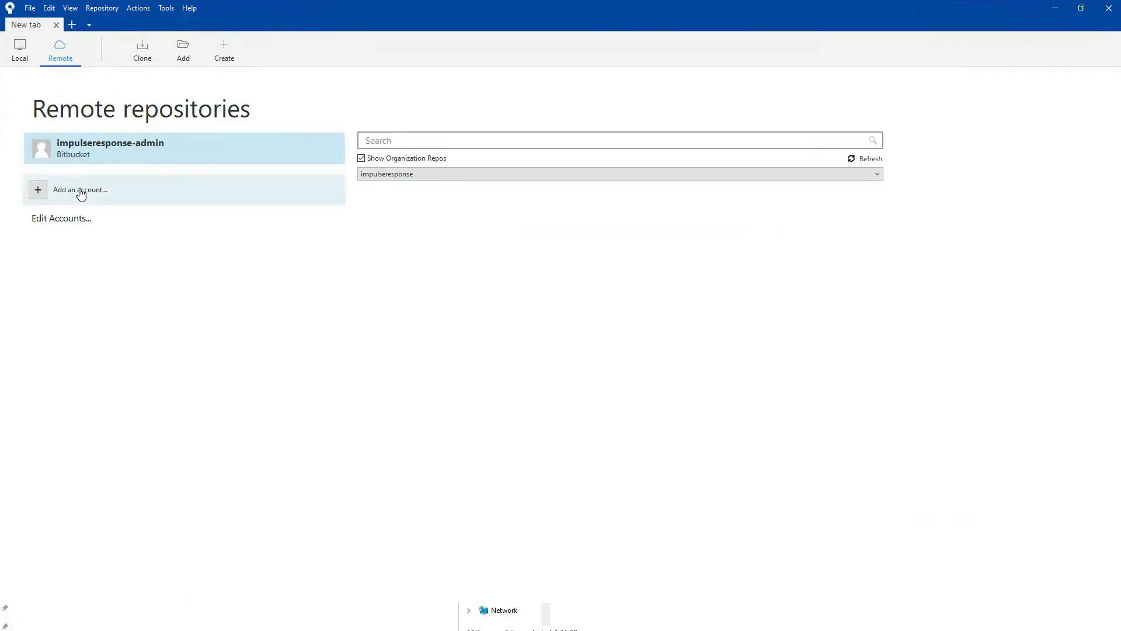
left_click(43, 192)
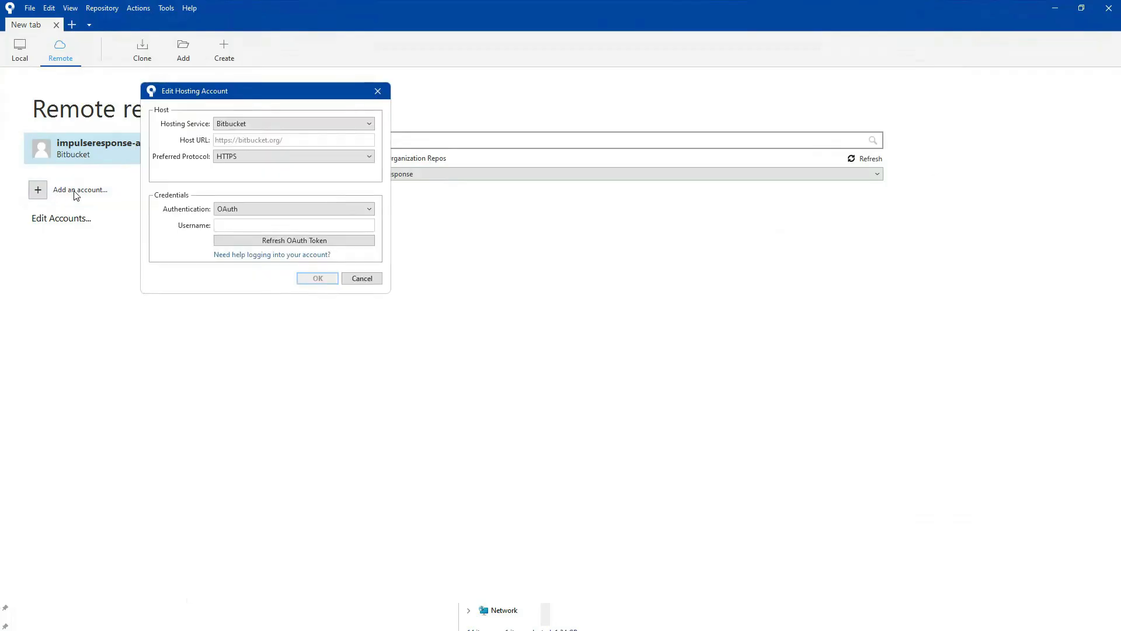
left_click(355, 128)
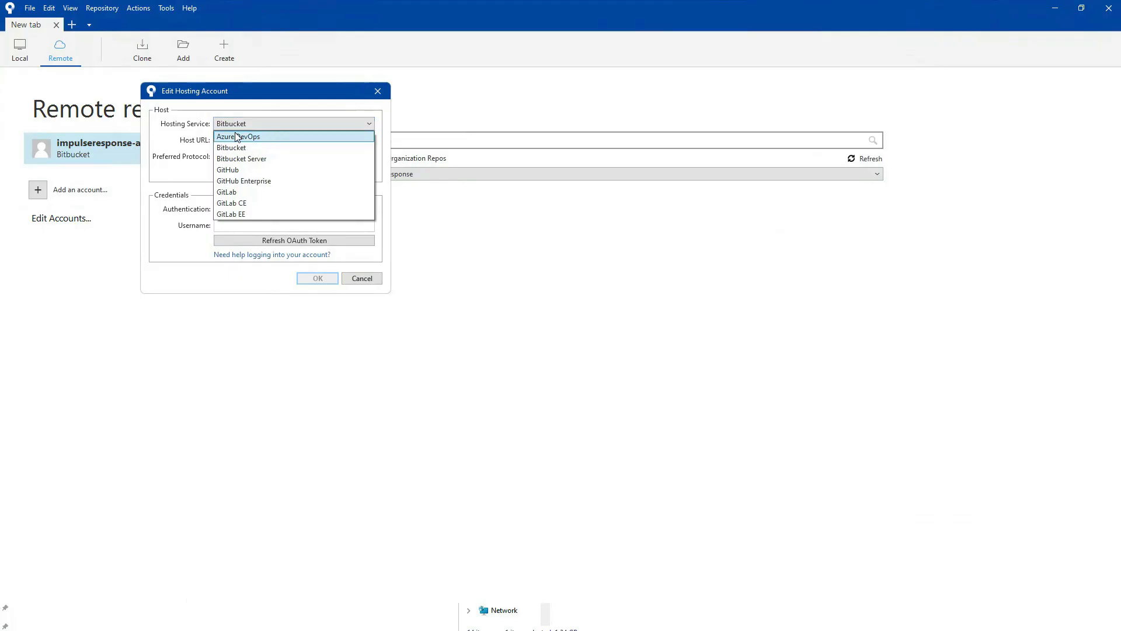
left_click(239, 169)
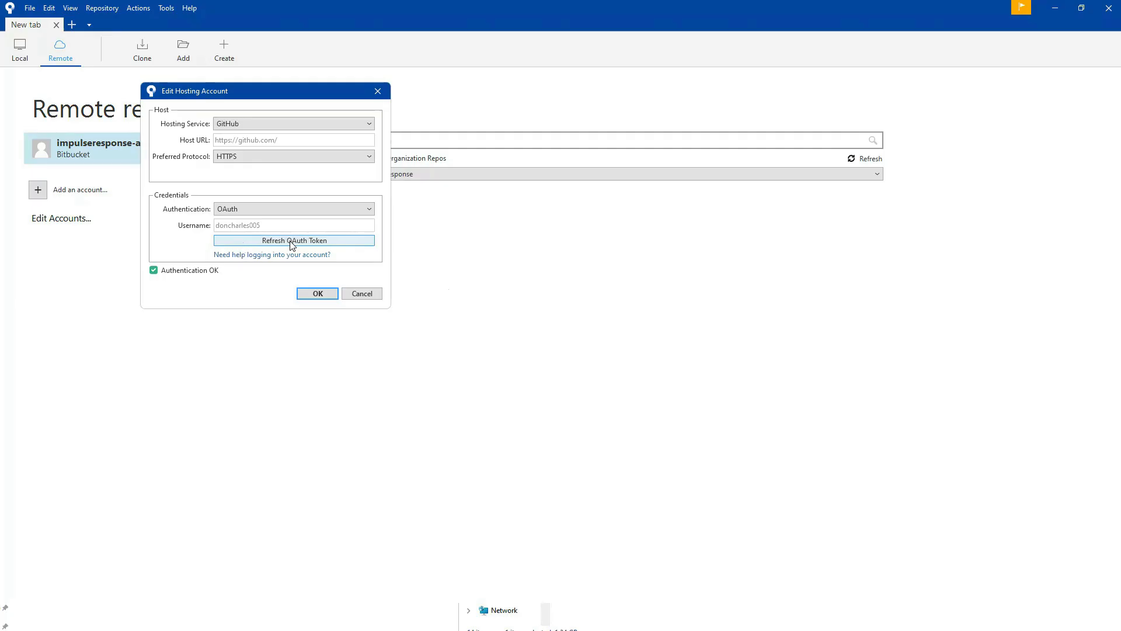
left_click(335, 242)
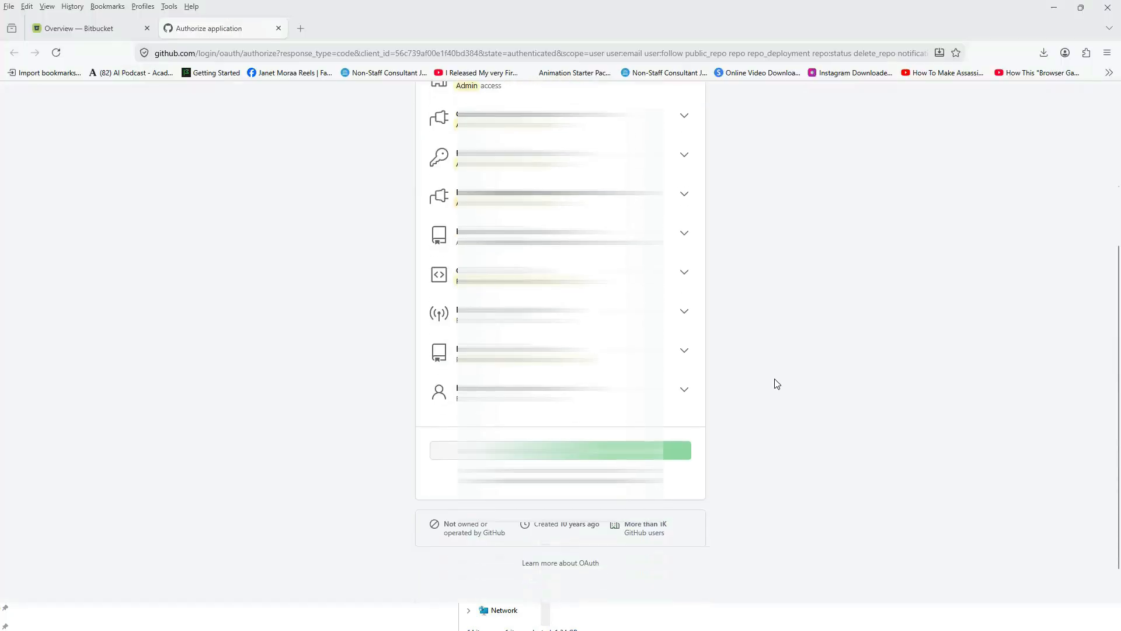
scroll(775, 380, "down", 1)
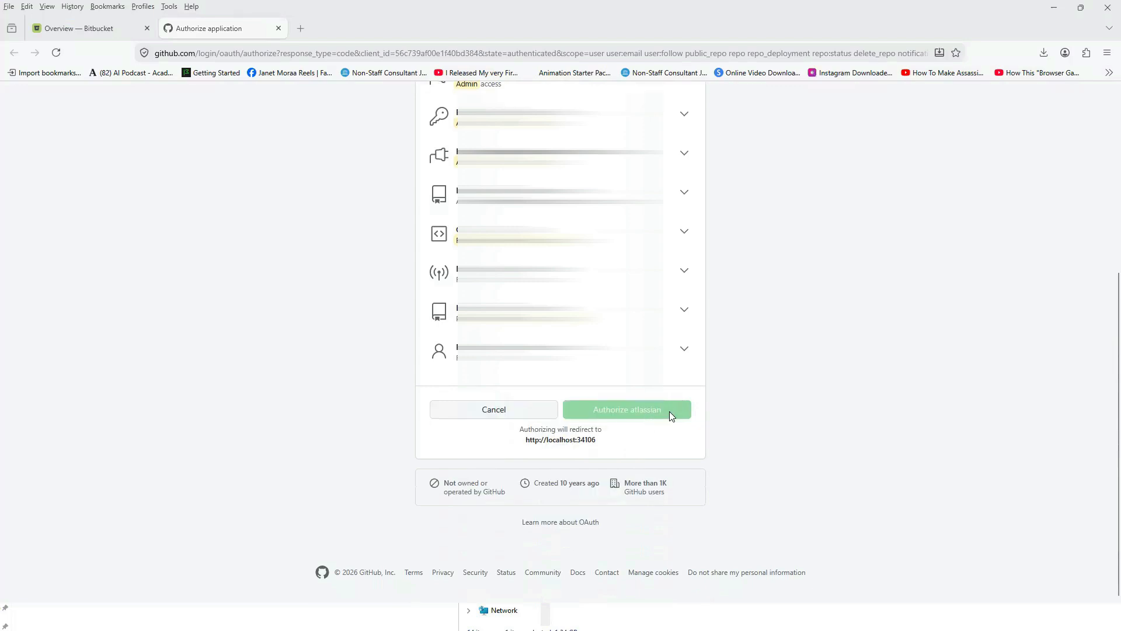
left_click(669, 411)
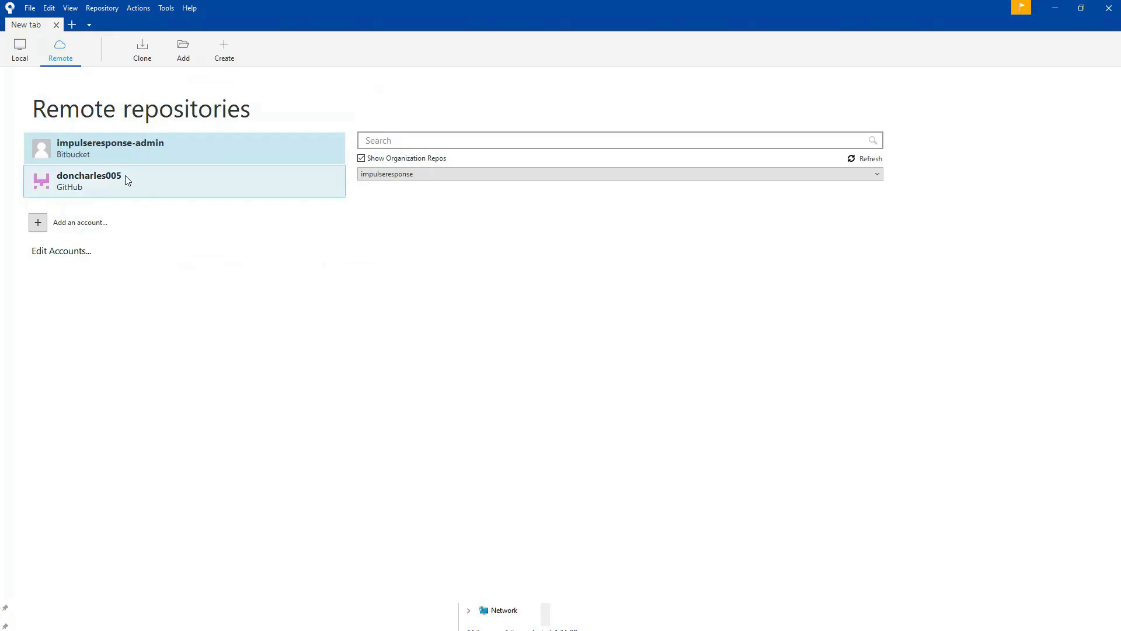
left_click(125, 176)
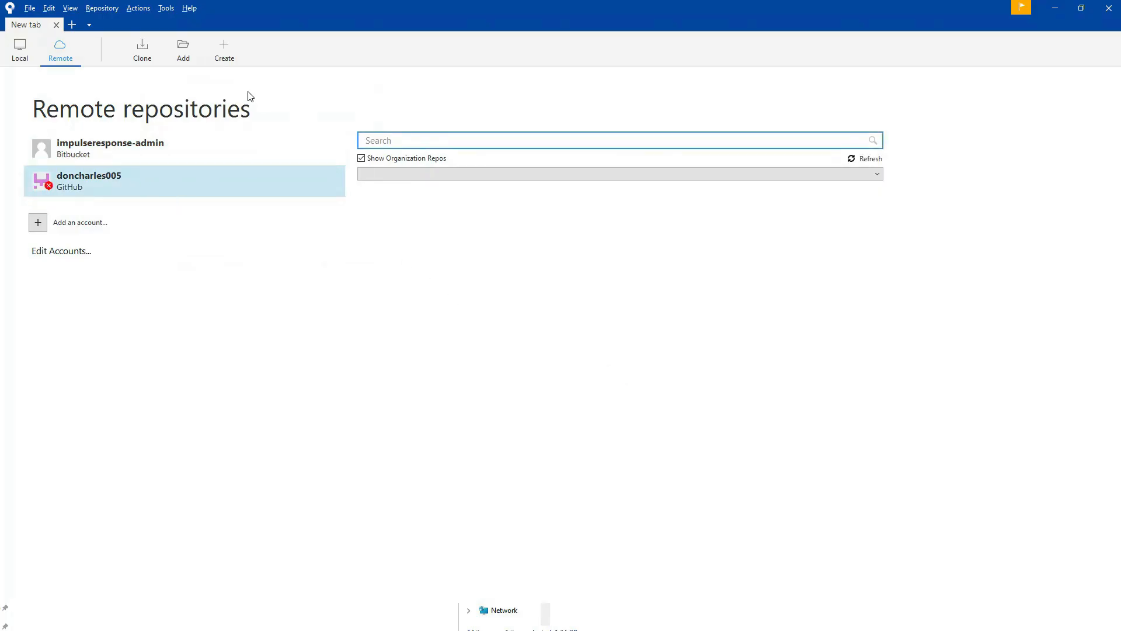
Start creating a repository, and in File Explorer add a folder named ActionAdventure_Git inside F:\Stuff\Unreal.
left_click(221, 47)
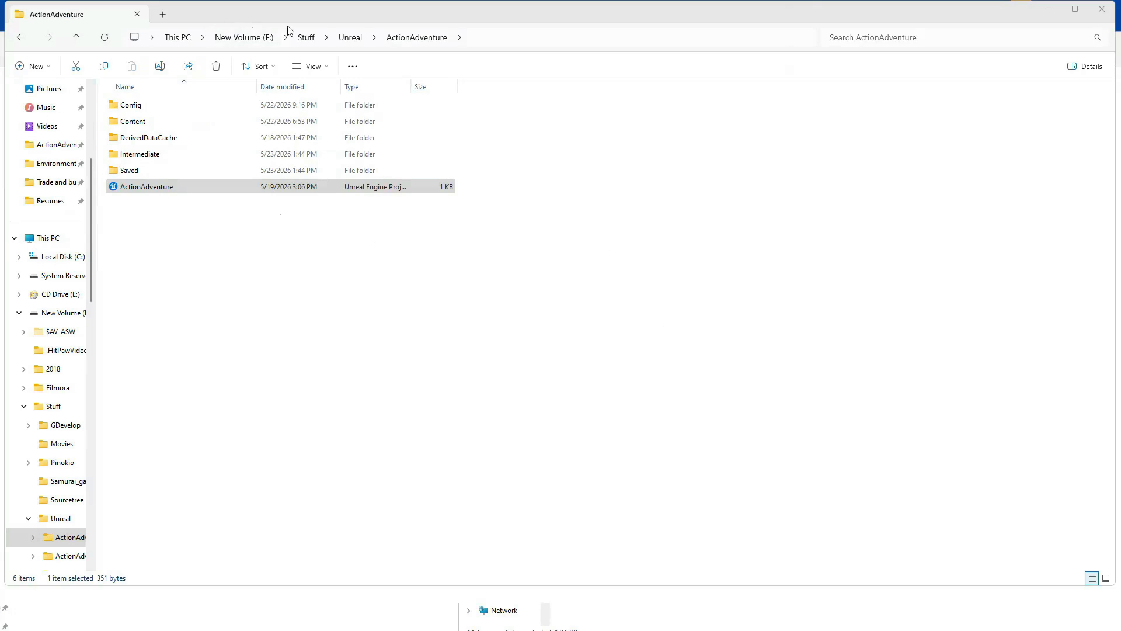
left_click(346, 38)
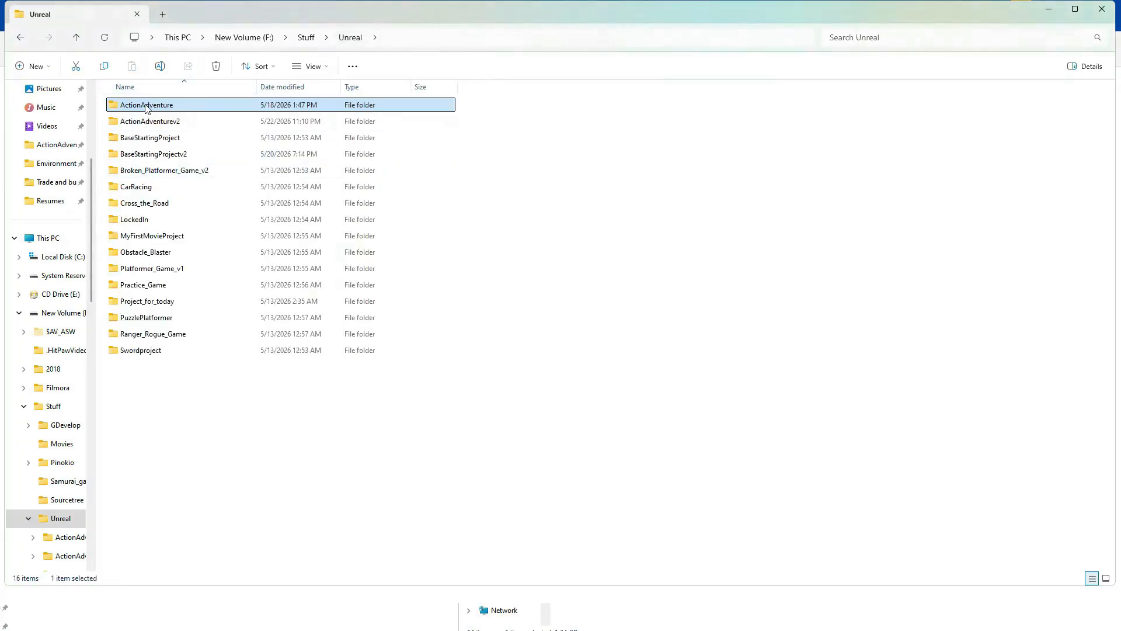
right_click(149, 410)
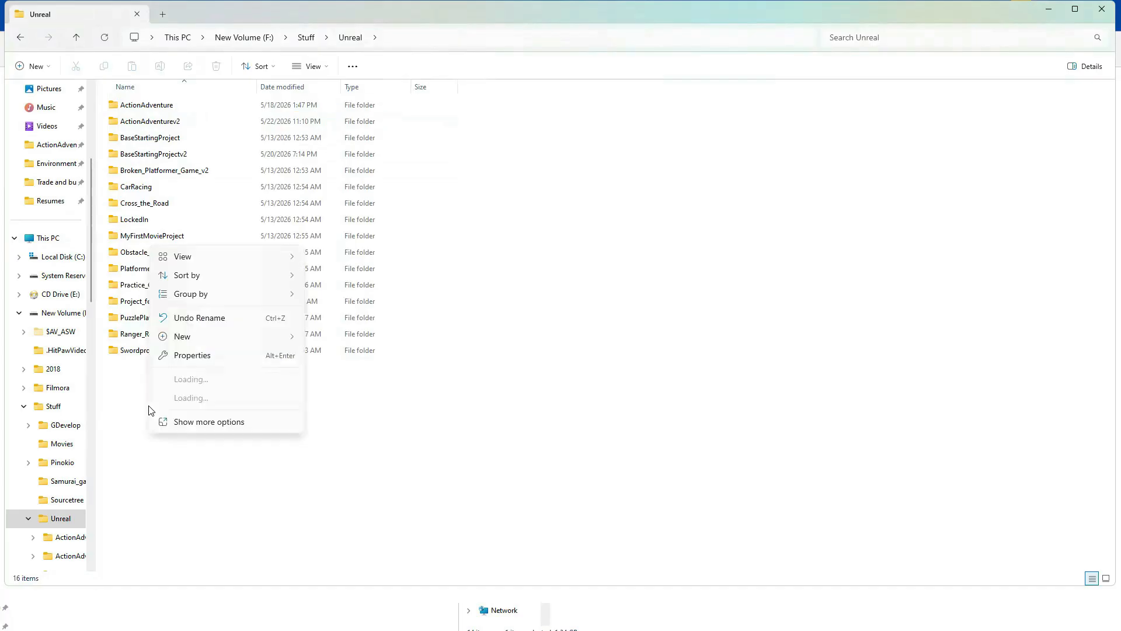
mouse_move(218, 336)
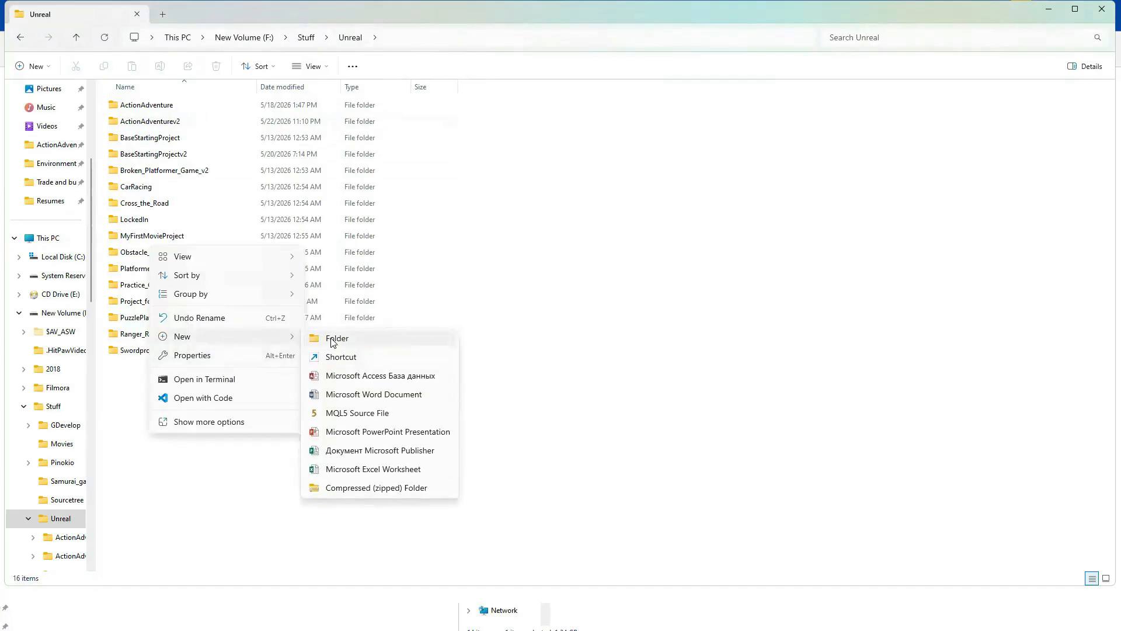
left_click(336, 343)
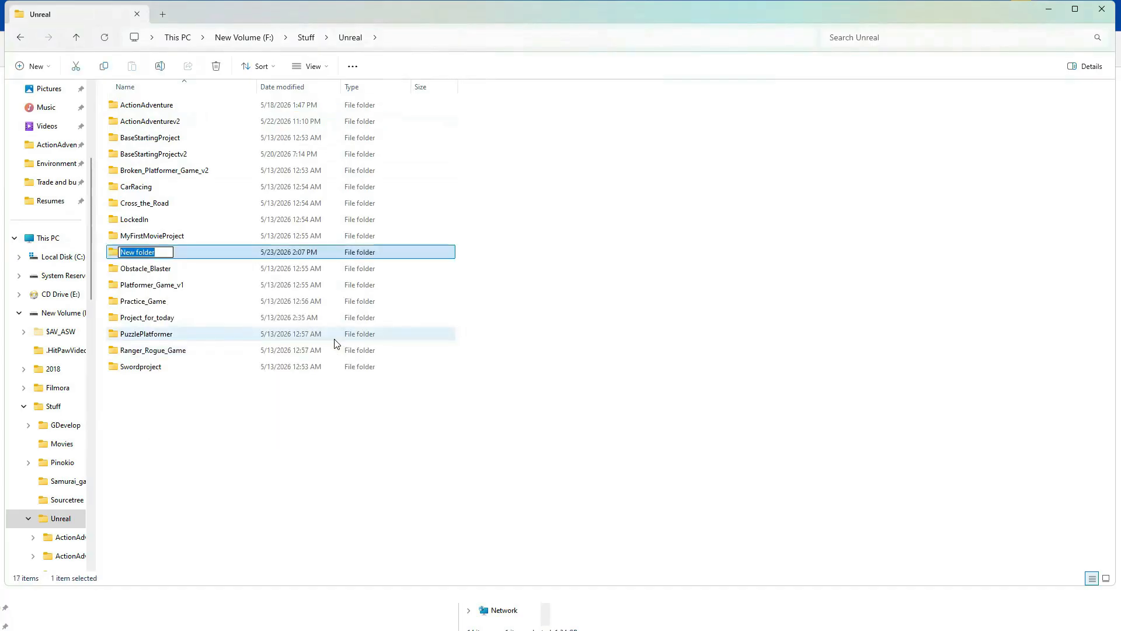
type("ActionAdventure_Git")
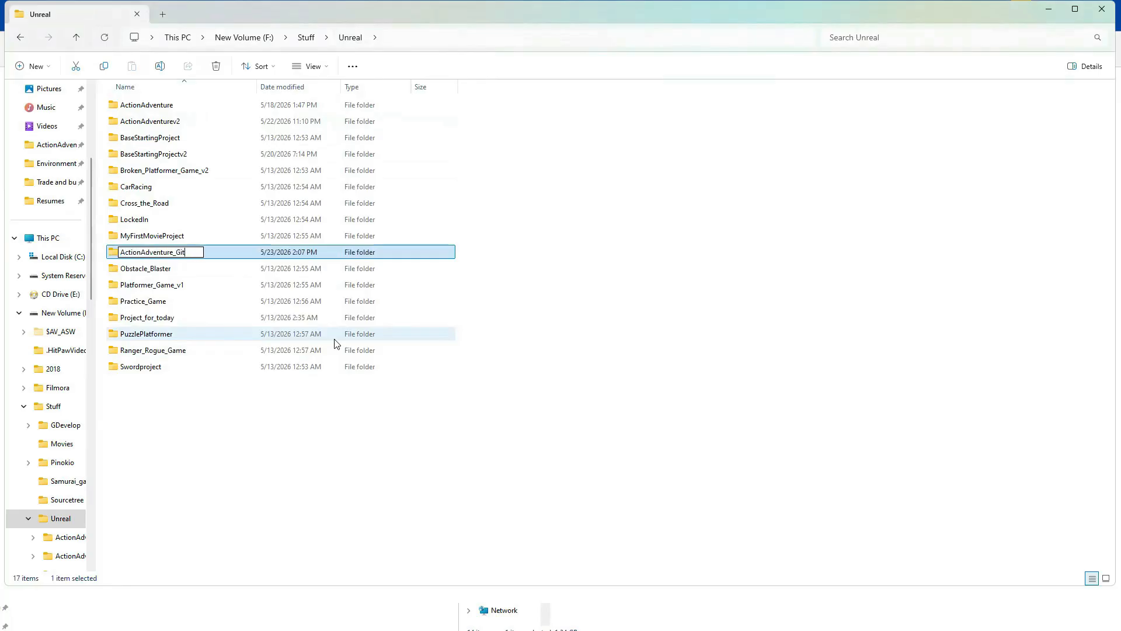
key("Return")
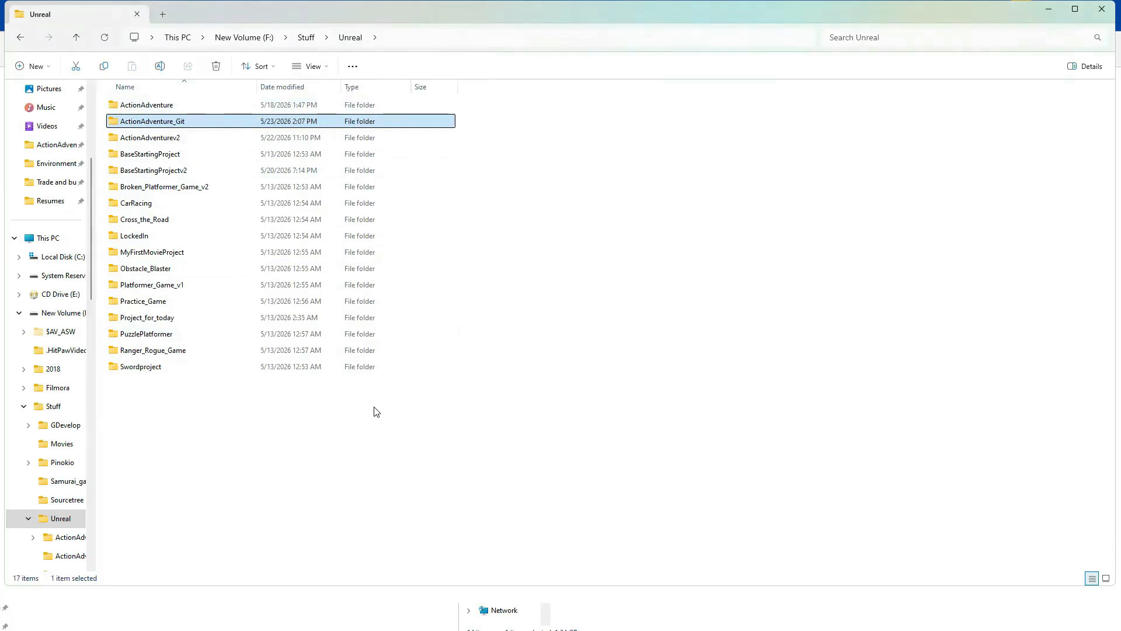
In Sourcetree, set the new repository's destination path to F:\Stuff\Unreal\ActionAdventure_Git and have it also created on the GitHub account.
key("alt+Tab")
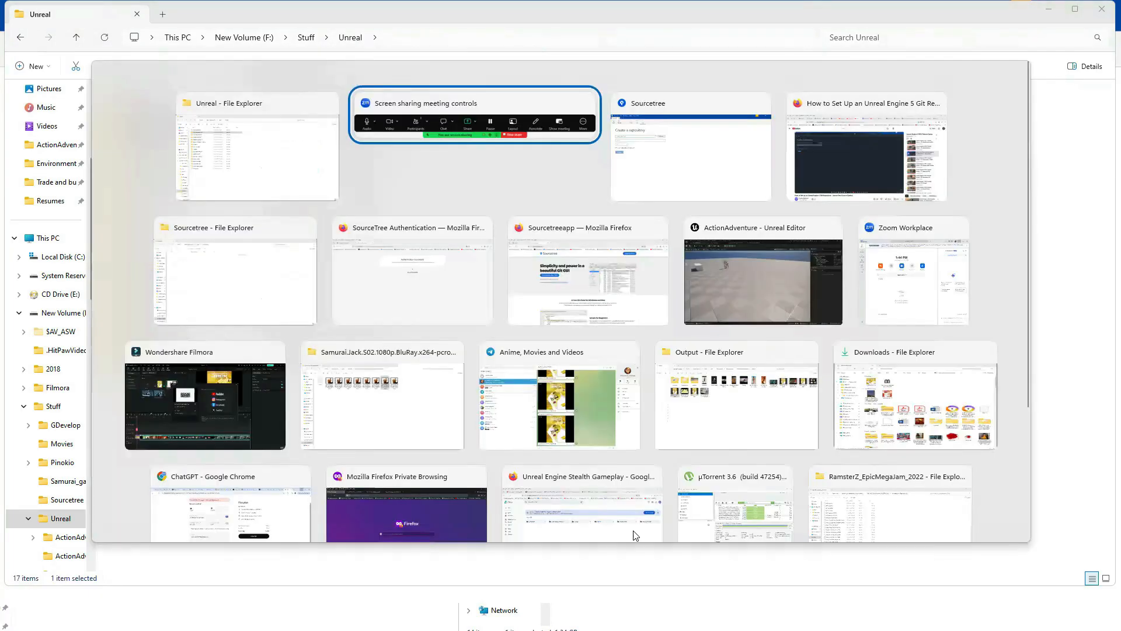
key("alt+Tab")
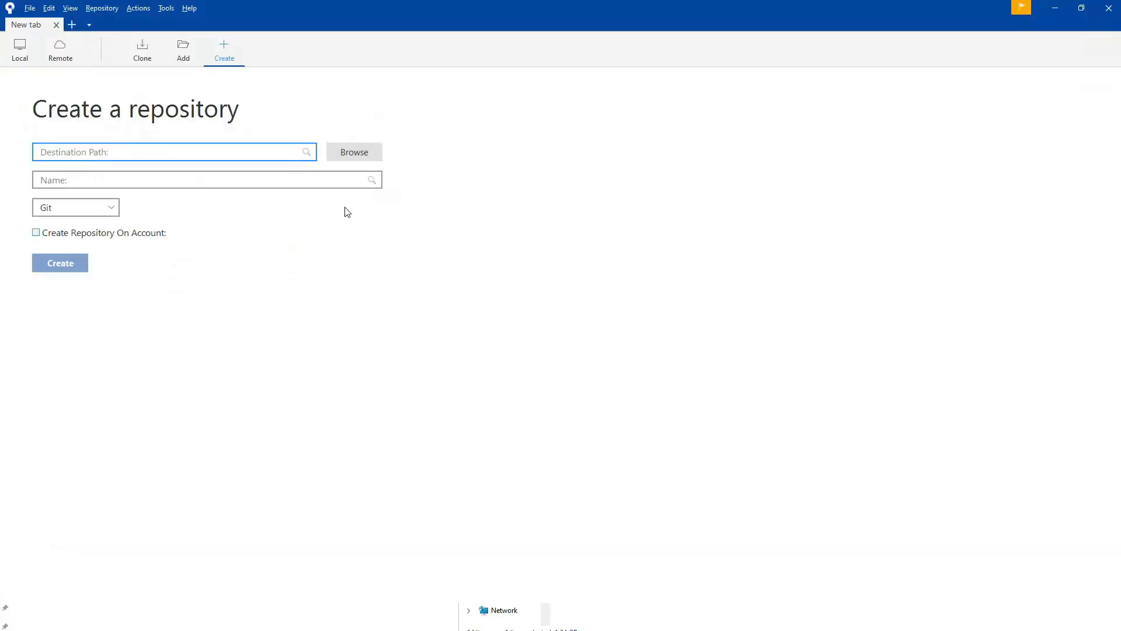
left_click(356, 152)
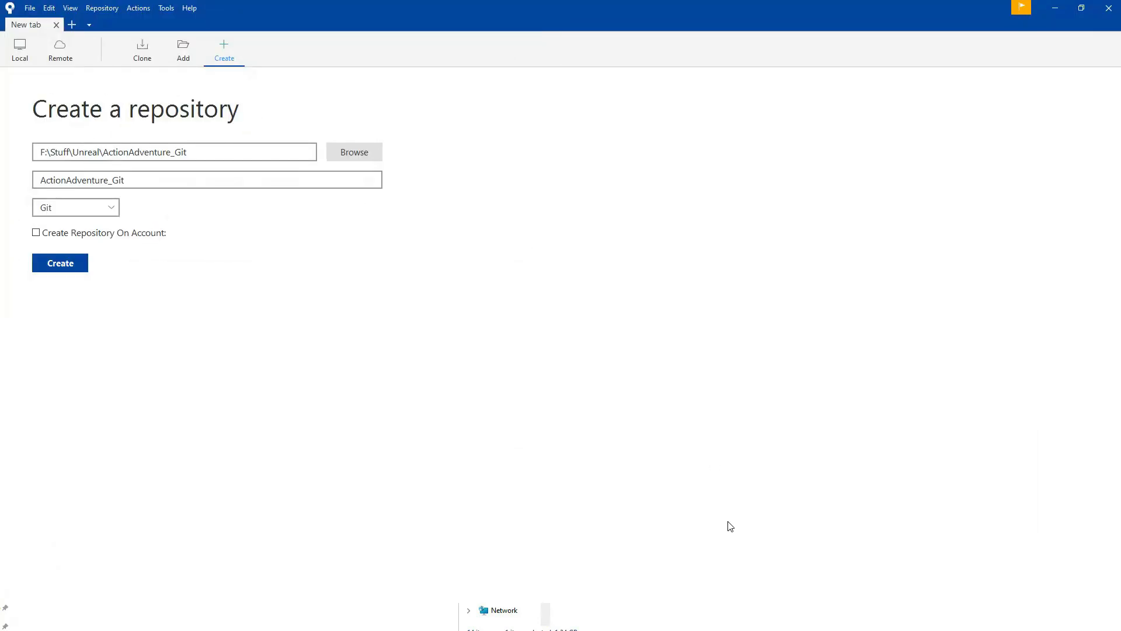
left_click(36, 233)
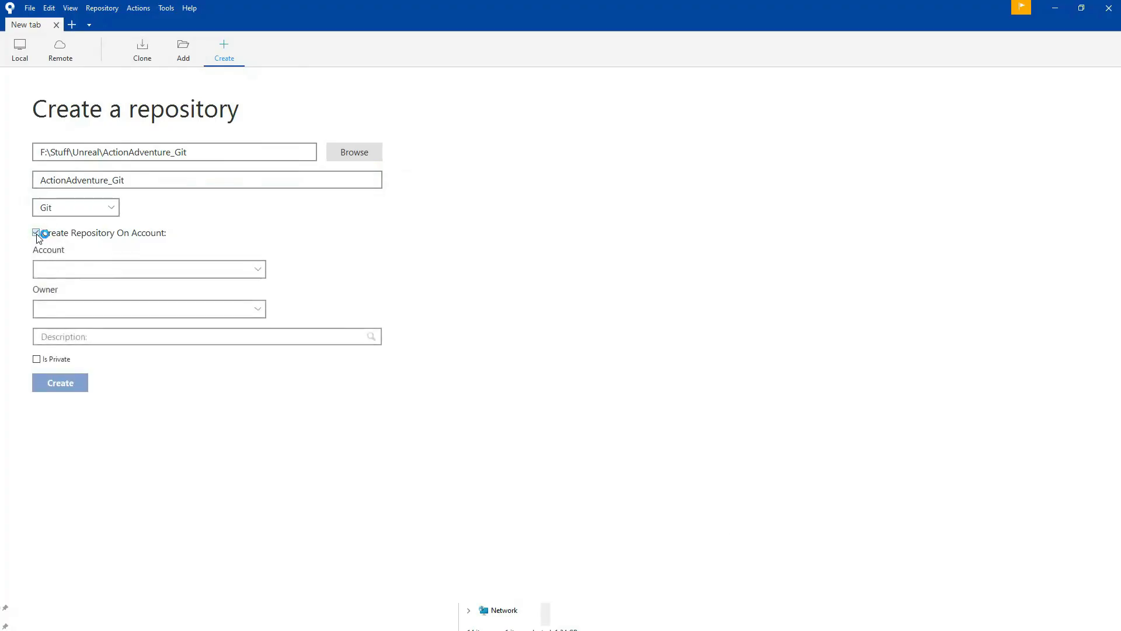
left_click(82, 272)
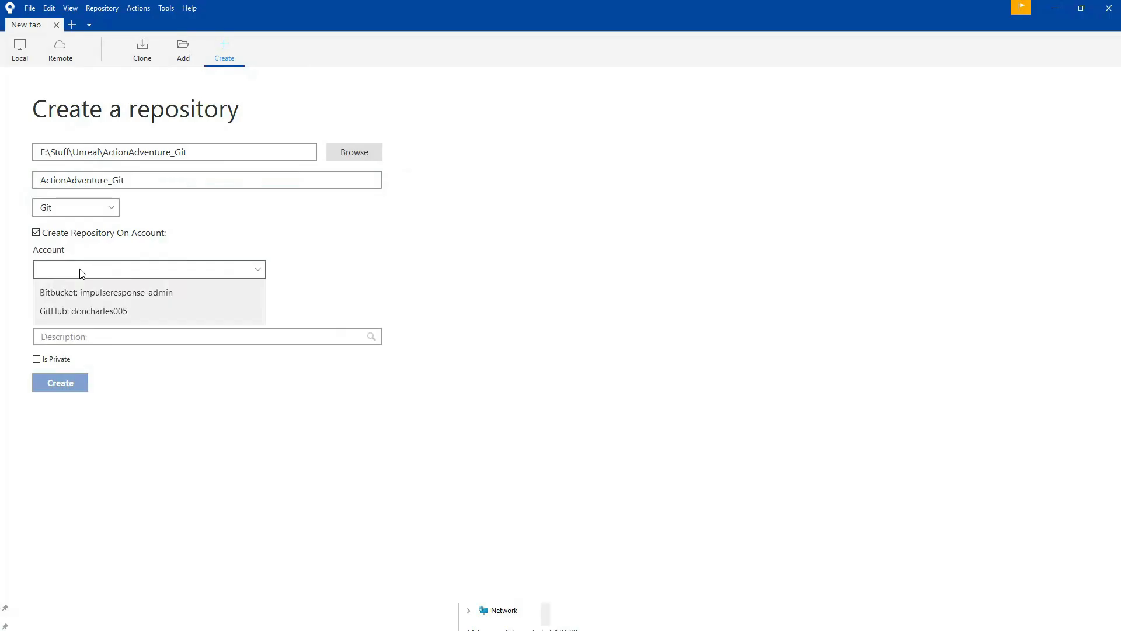
left_click(82, 310)
Describe the repository as "Action Adventure Game", make it private, and create it, logging in to github.com with the account username and password.
left_click(83, 337)
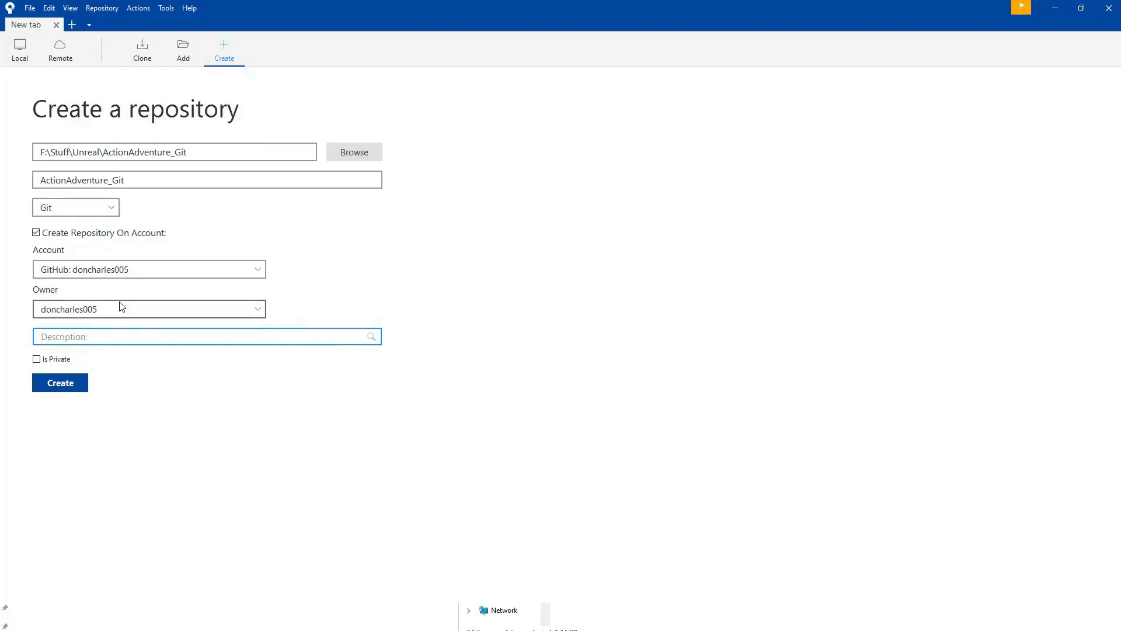
type("Ad")
type("tion Adventure Game")
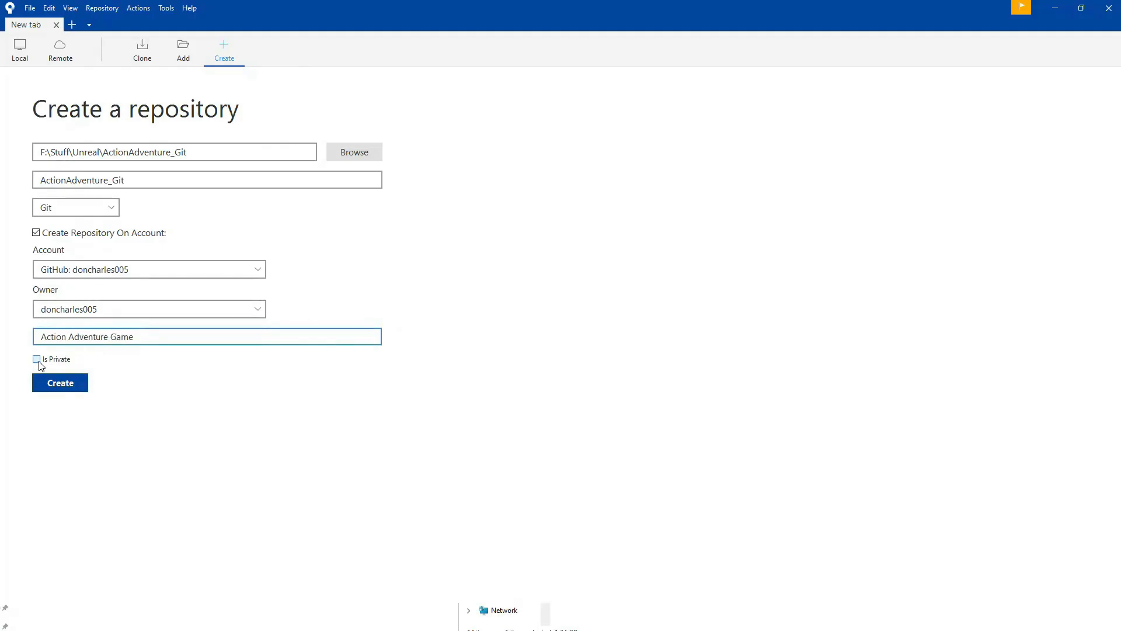
left_click(37, 360)
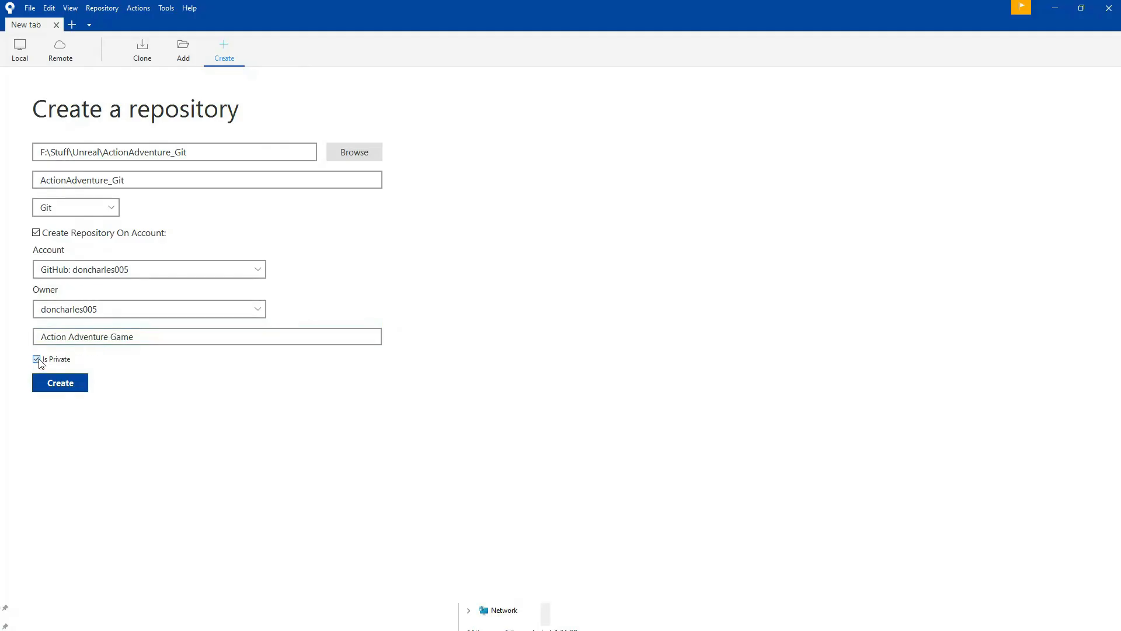
left_click(67, 386)
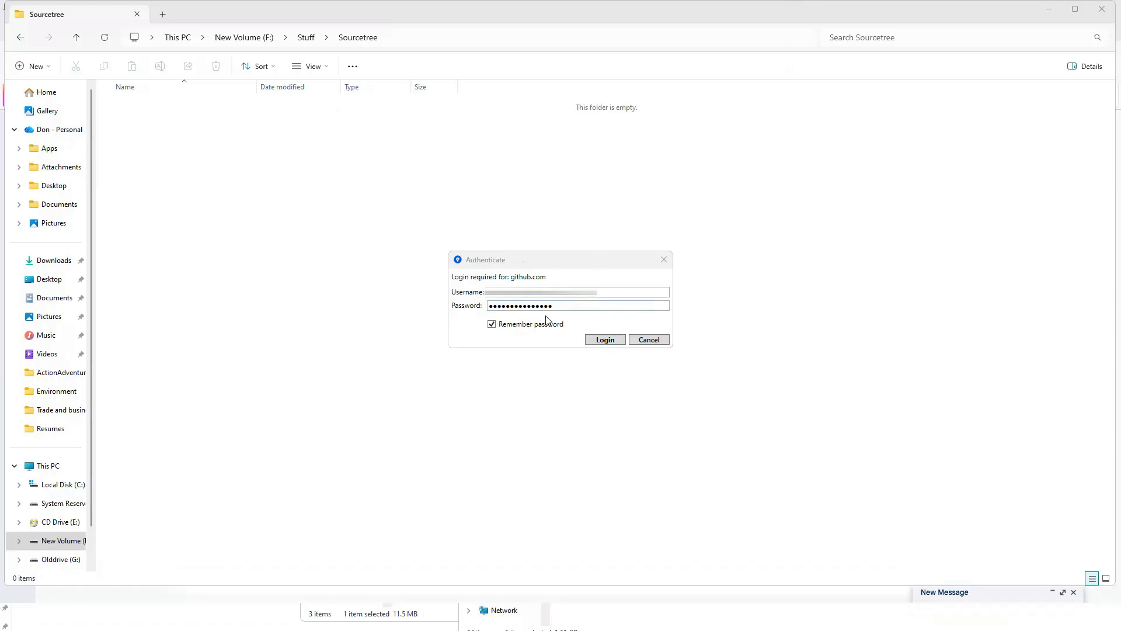
left_click(601, 340)
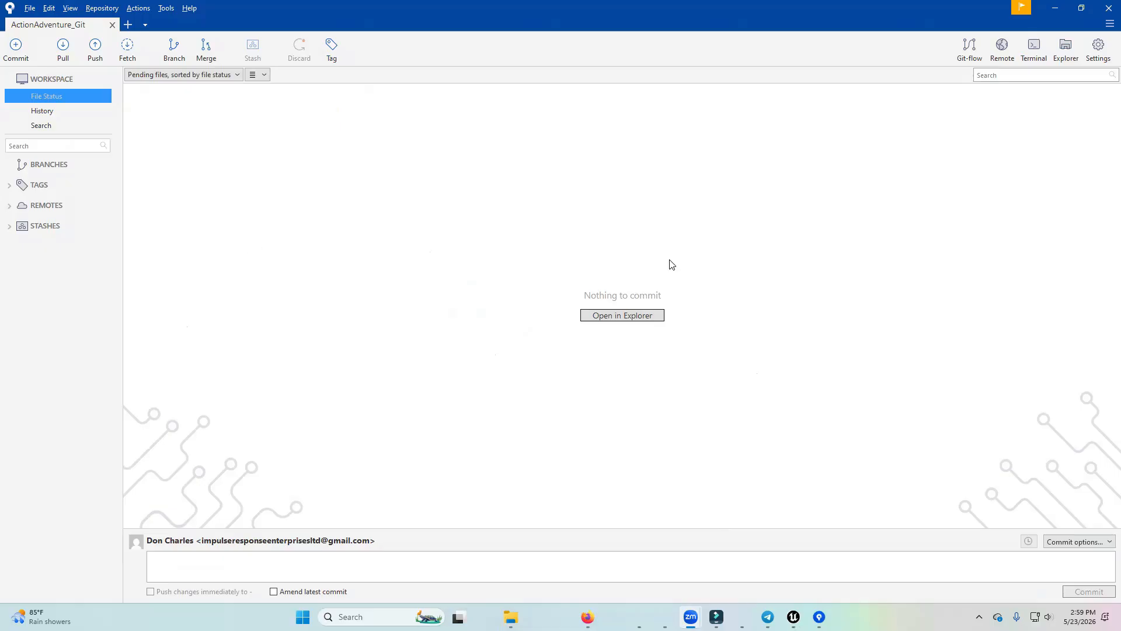
Open the repository's folder in File Explorer, paste the gitignore file beside the .git folder, and view the file's contents in Sourcetree.
left_click(619, 316)
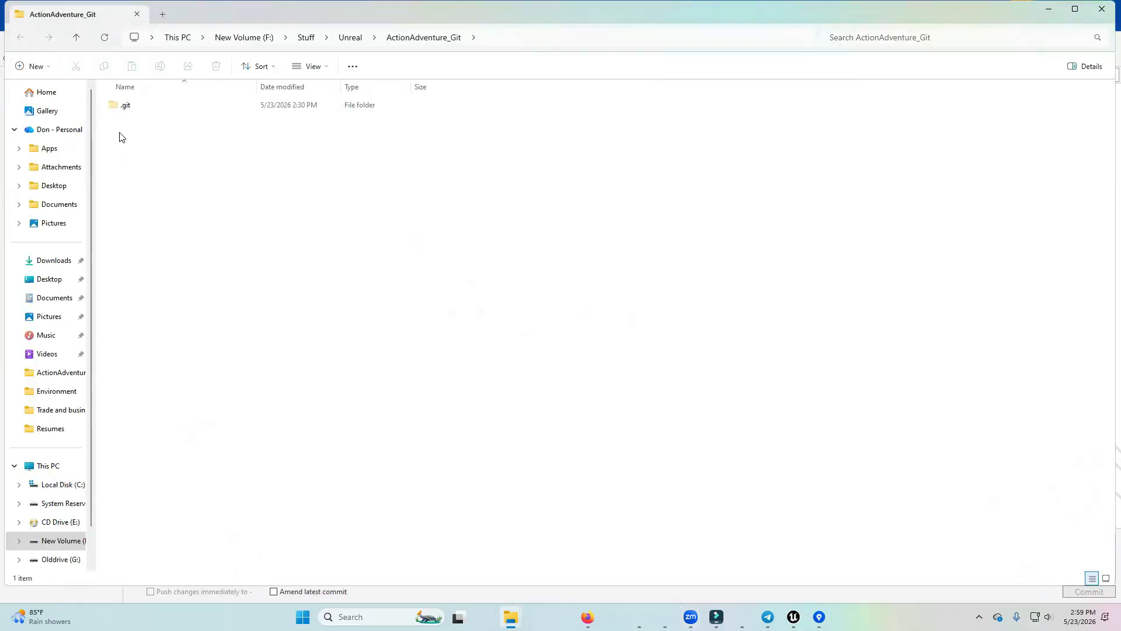
left_click(126, 108)
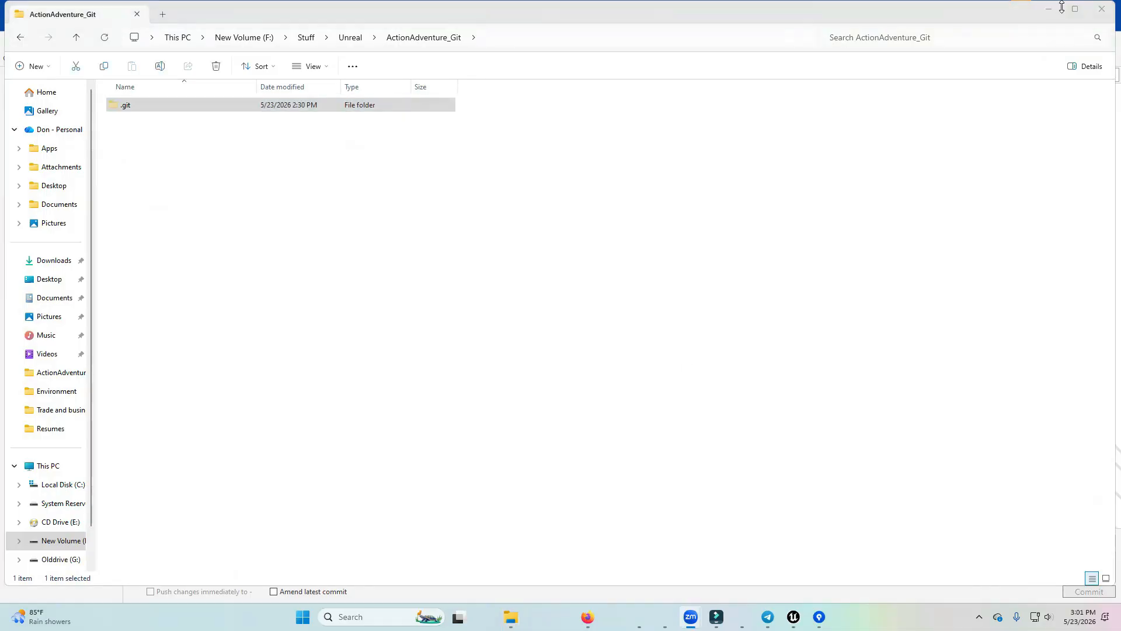
left_click(956, 11)
left_click_drag(940, 14, 1037, 160)
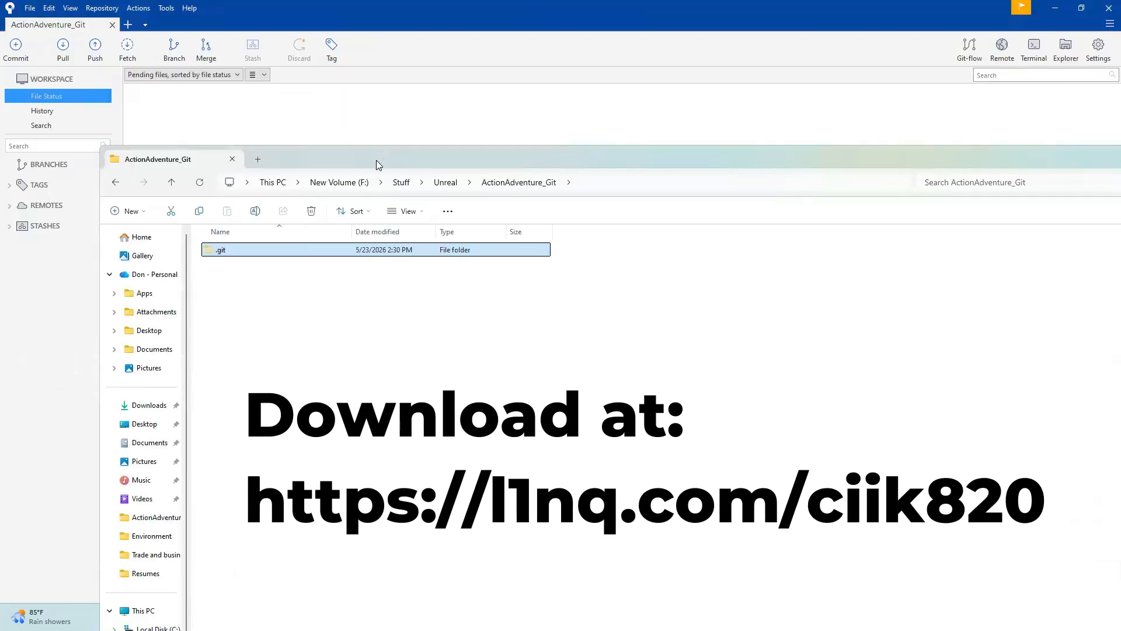
left_click_drag(377, 164, 516, 156)
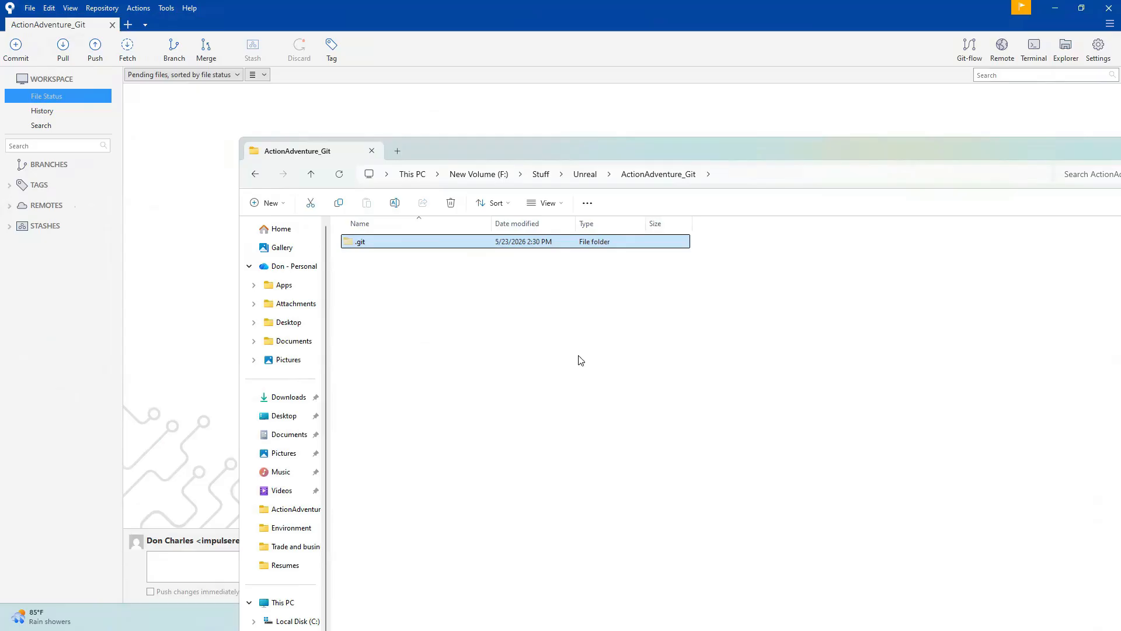
left_click(407, 306)
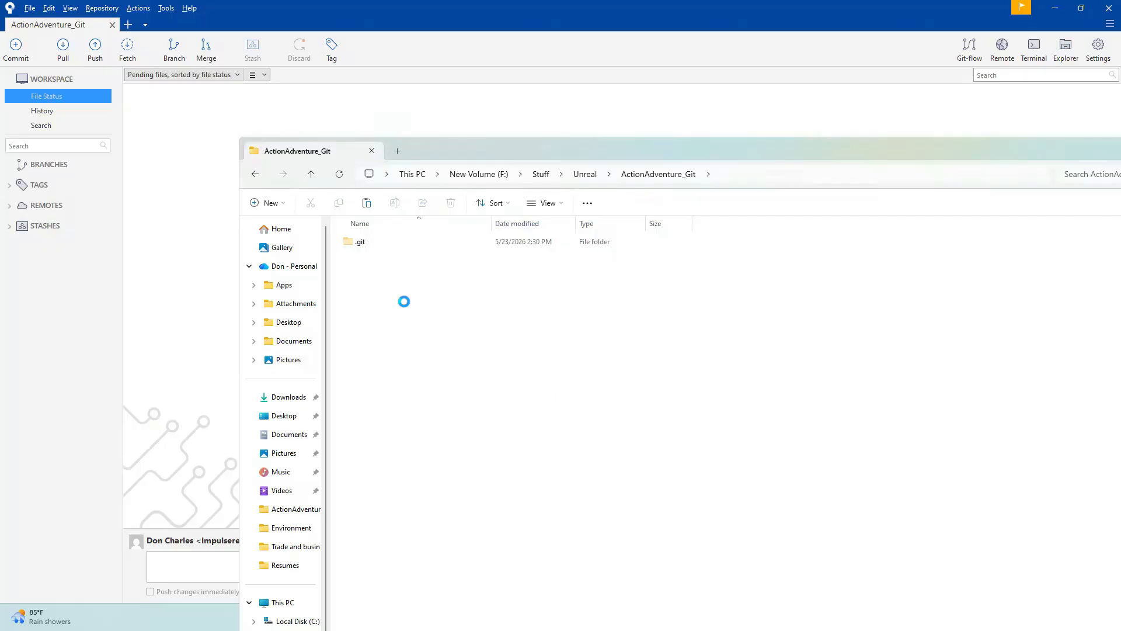
key("ctrl+v")
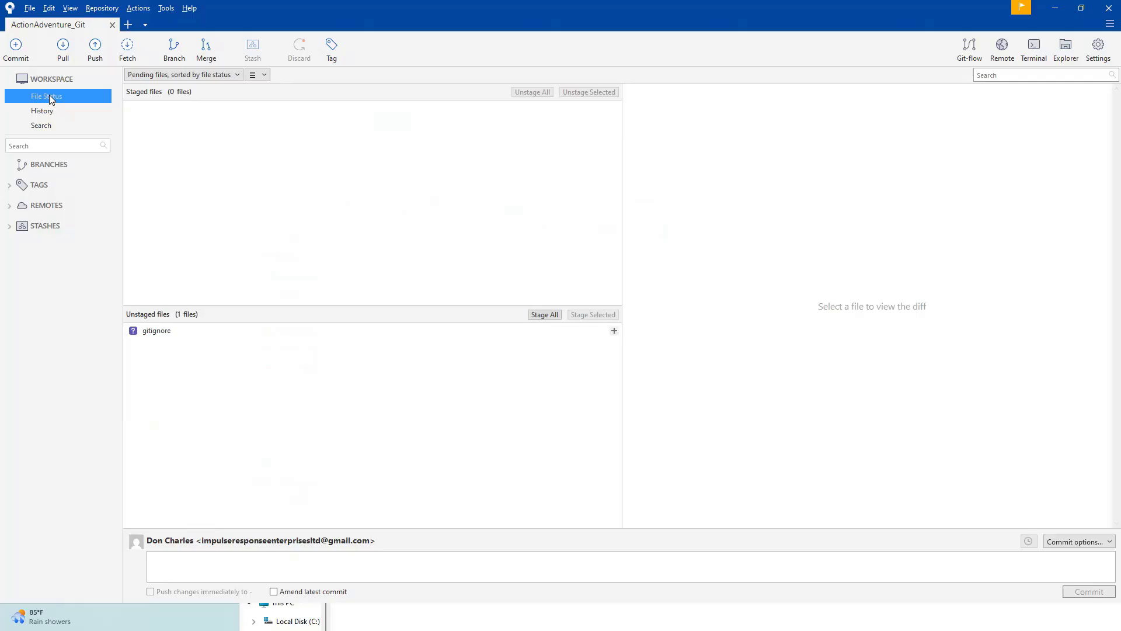
left_click(150, 336)
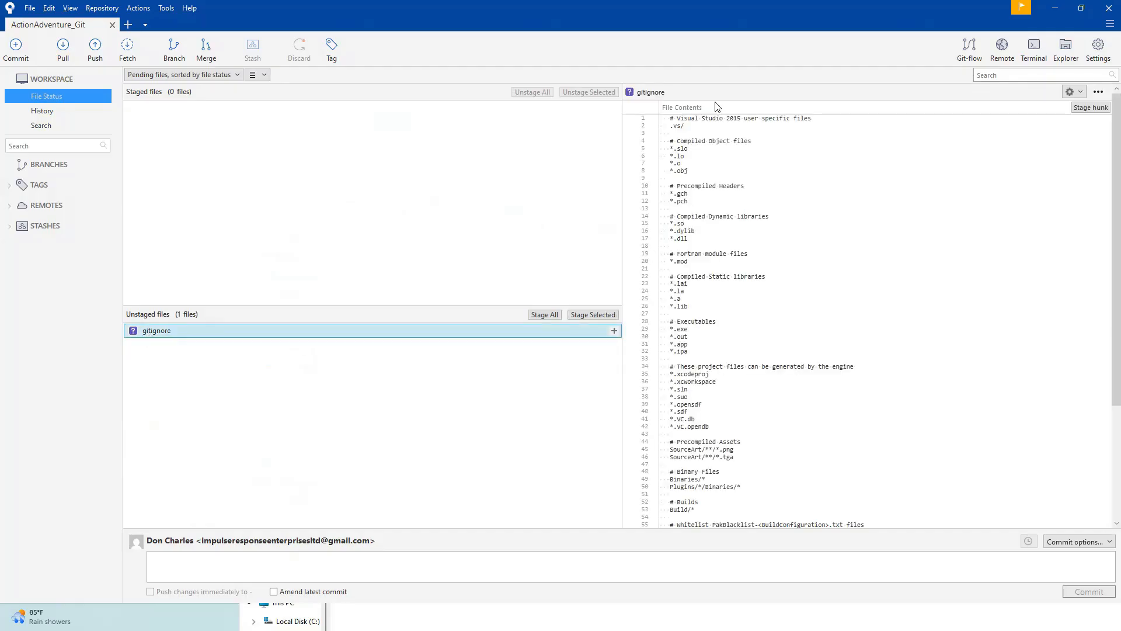
left_click(647, 484)
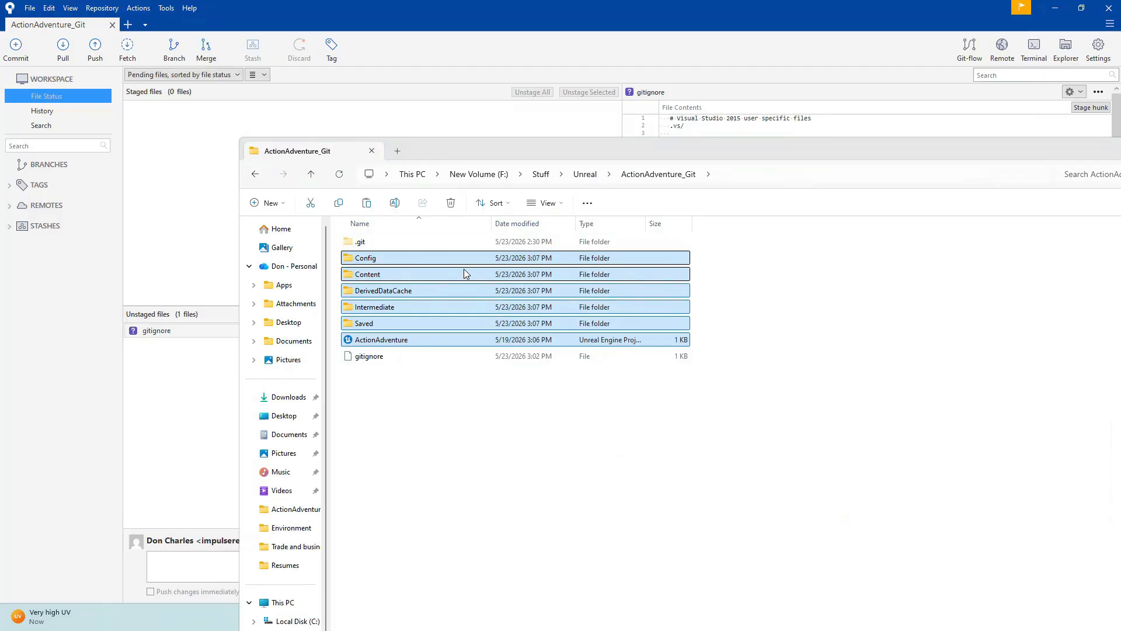
In File Explorer, compare the contents of the original ActionAdventure project folder with those of the ActionAdventure_Git folder.
left_click(591, 174)
double_click(367, 242)
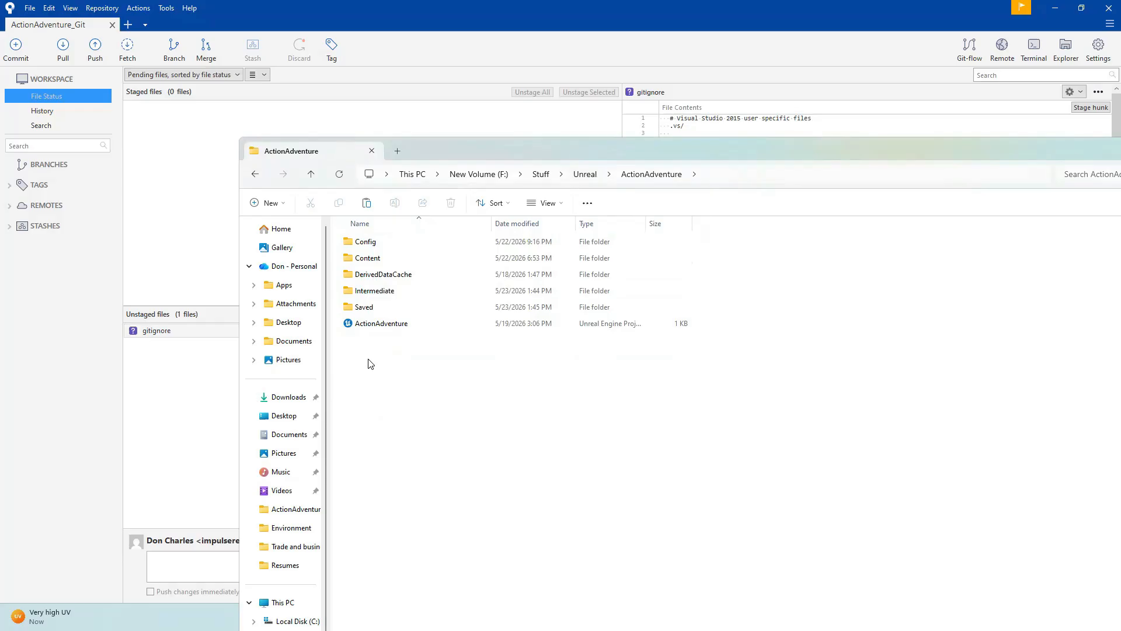
left_click_drag(390, 347, 364, 232)
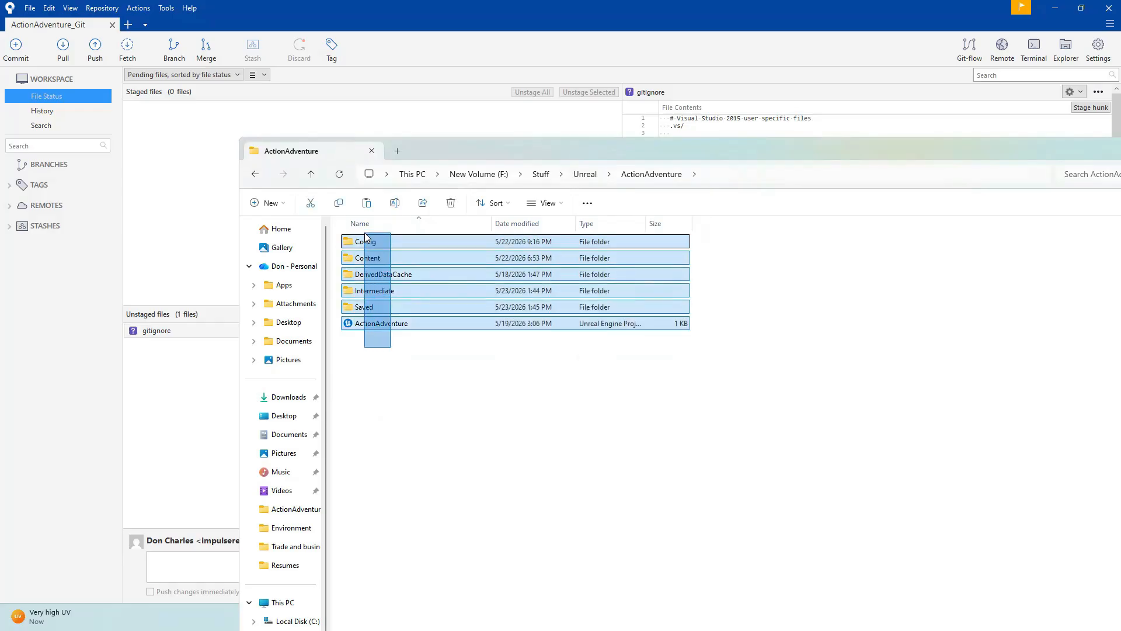
left_click(430, 371)
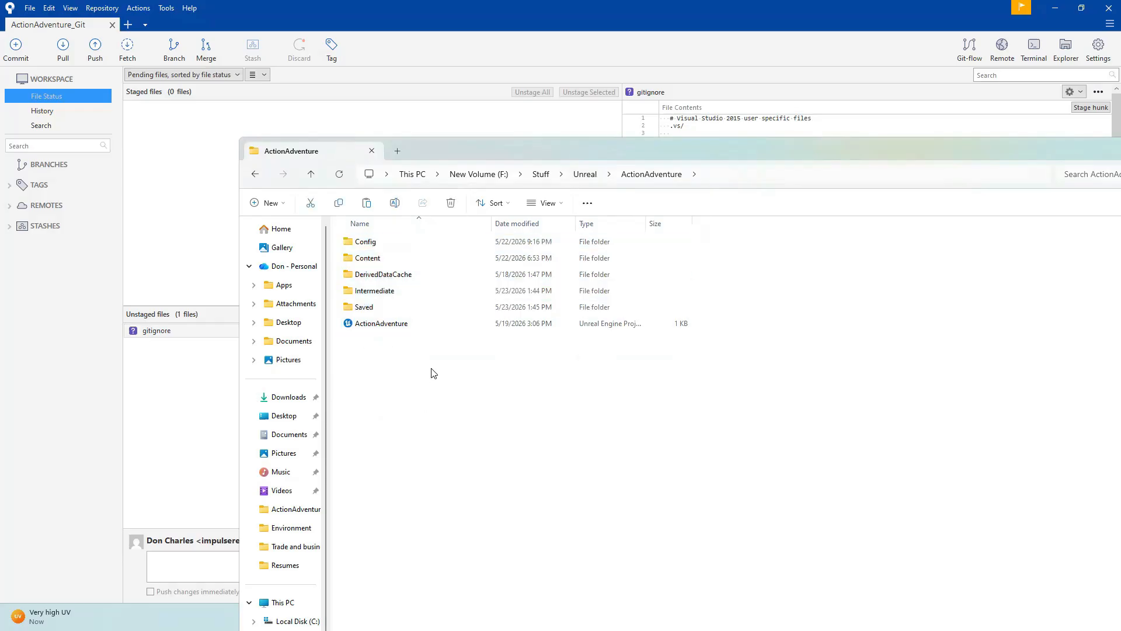
left_click(586, 174)
double_click(378, 266)
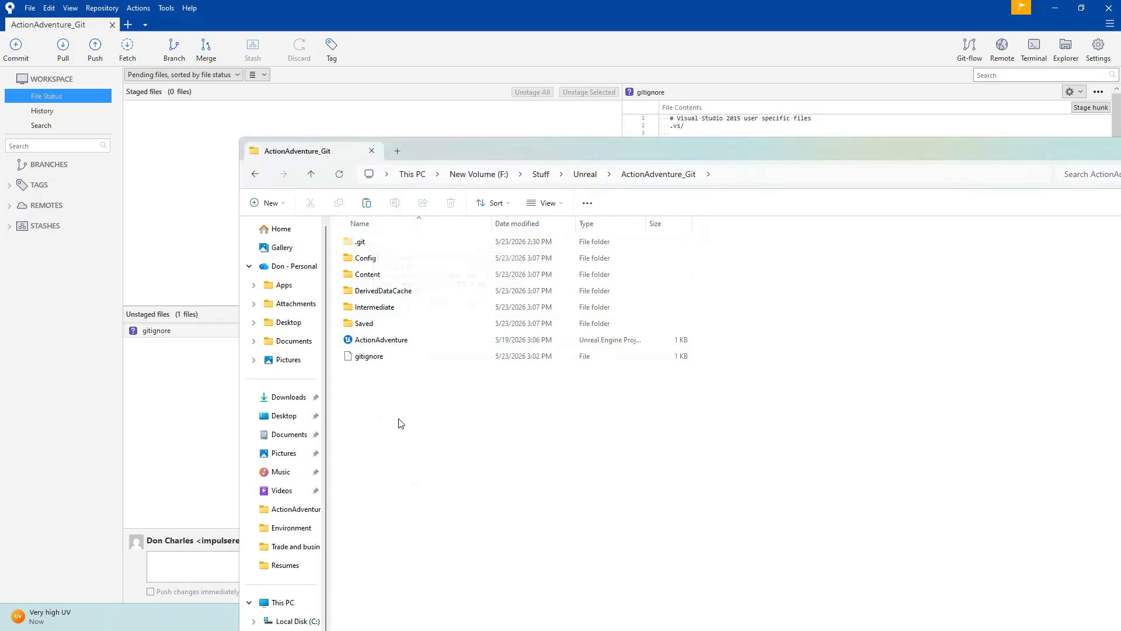
left_click(359, 362)
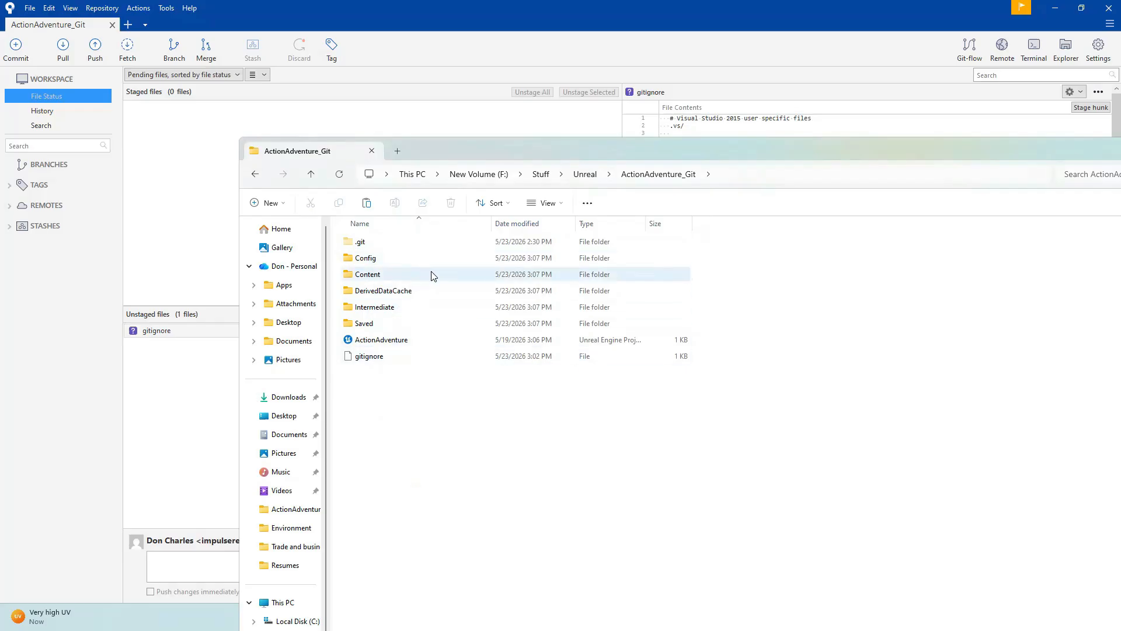
Return to Sourcetree, look through the unstaged project files, and stage all of them, accepting the files of 10 MB or larger.
left_click(215, 373)
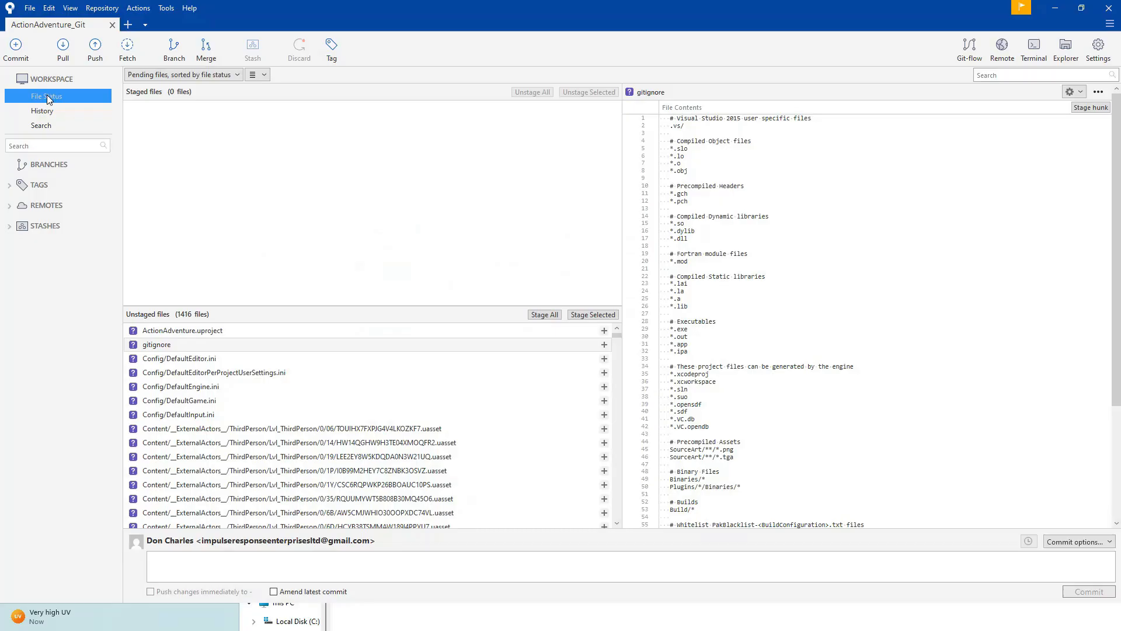
scroll(228, 473, "down", 1)
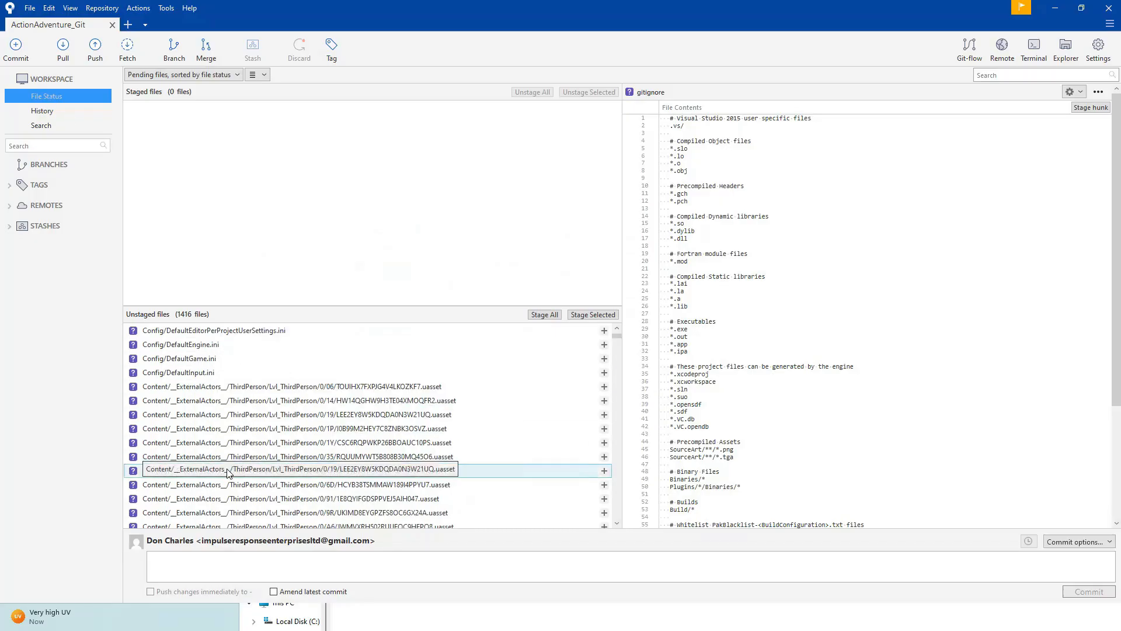
scroll(228, 484, "down", 10)
scroll(228, 488, "up", 8)
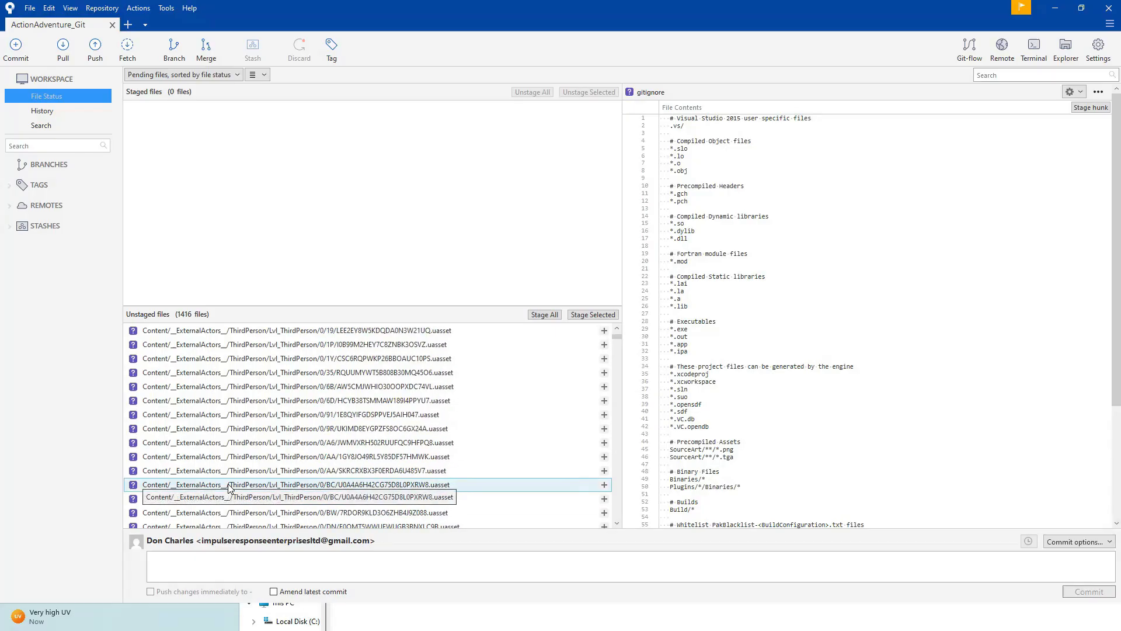
scroll(228, 489, "up", 3)
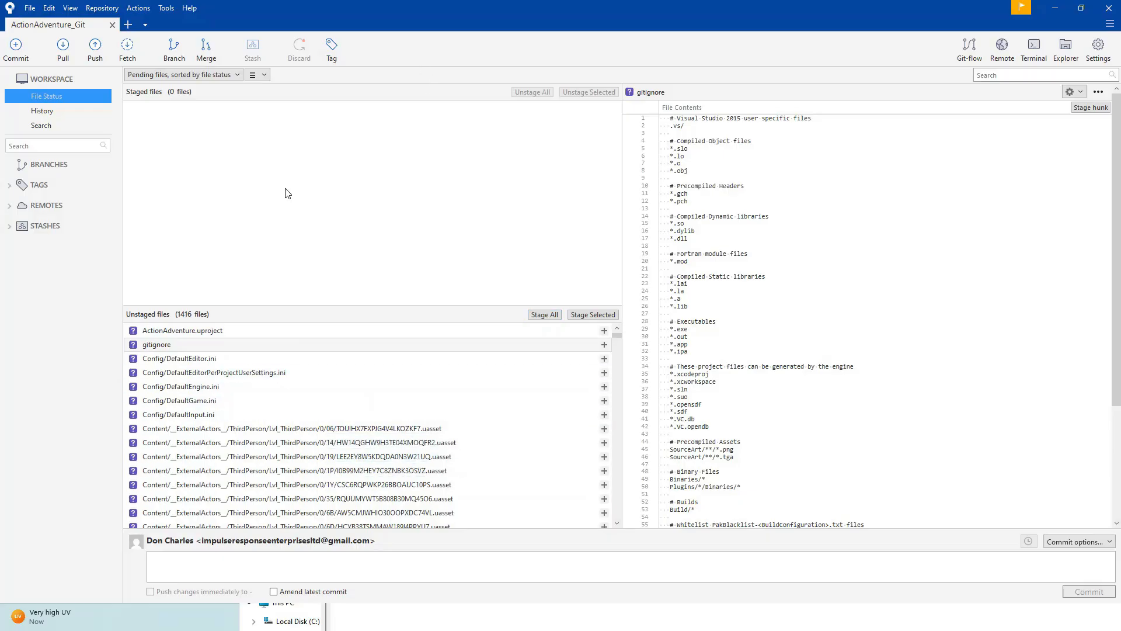
left_click(546, 315)
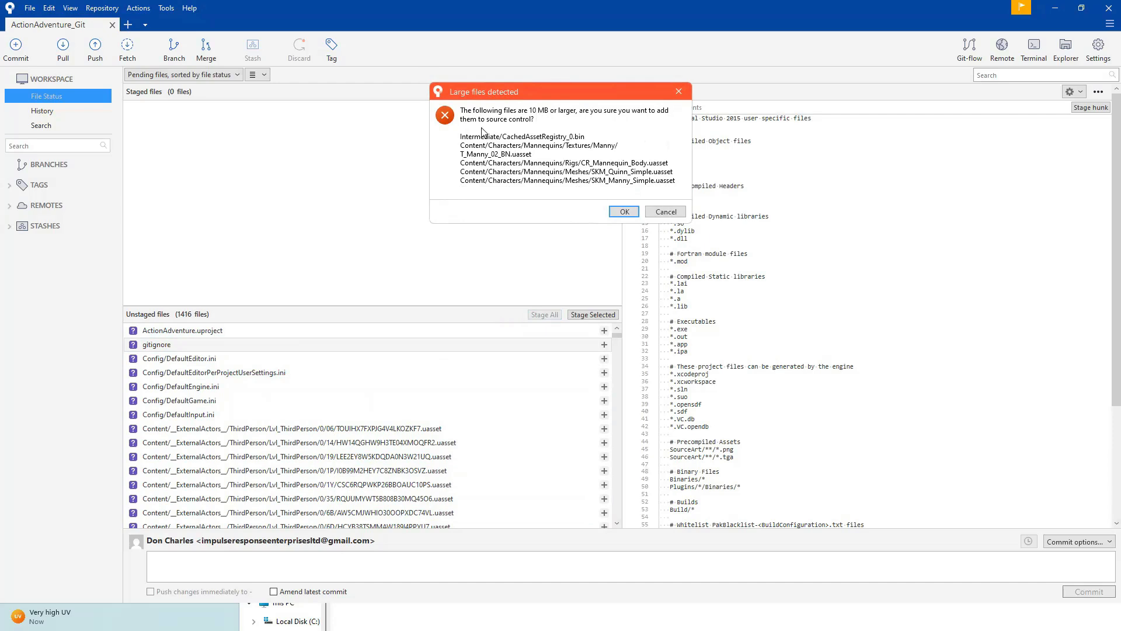
left_click(624, 213)
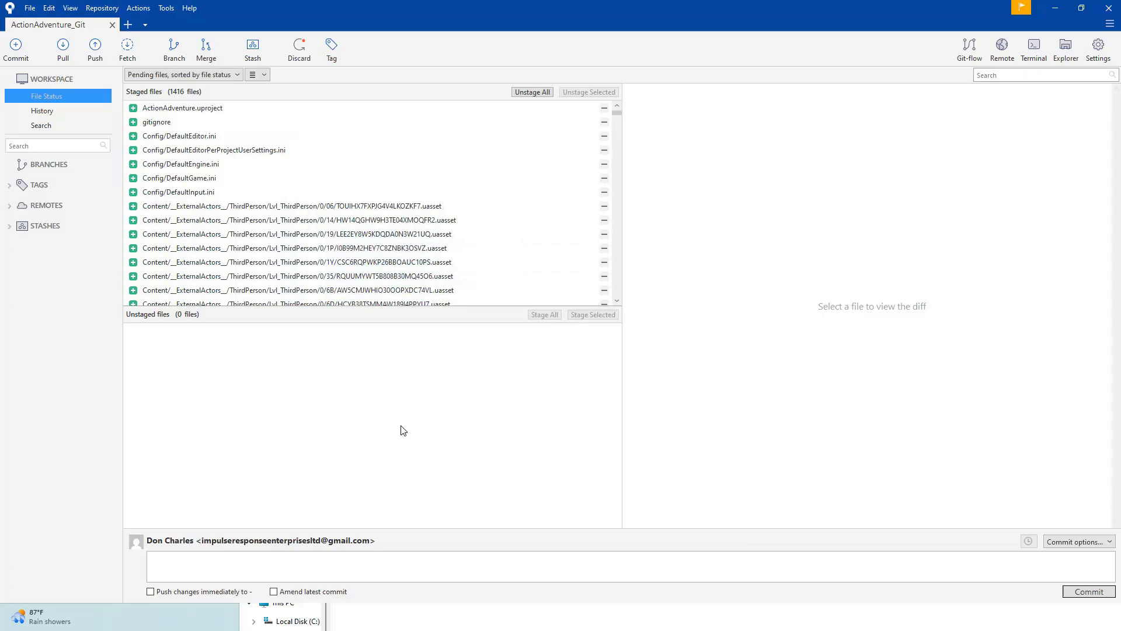
Commit the staged files with the message "Inital Commit - Locomotion, Crouch, and more.".
left_click(191, 562)
type("Inital Commit -")
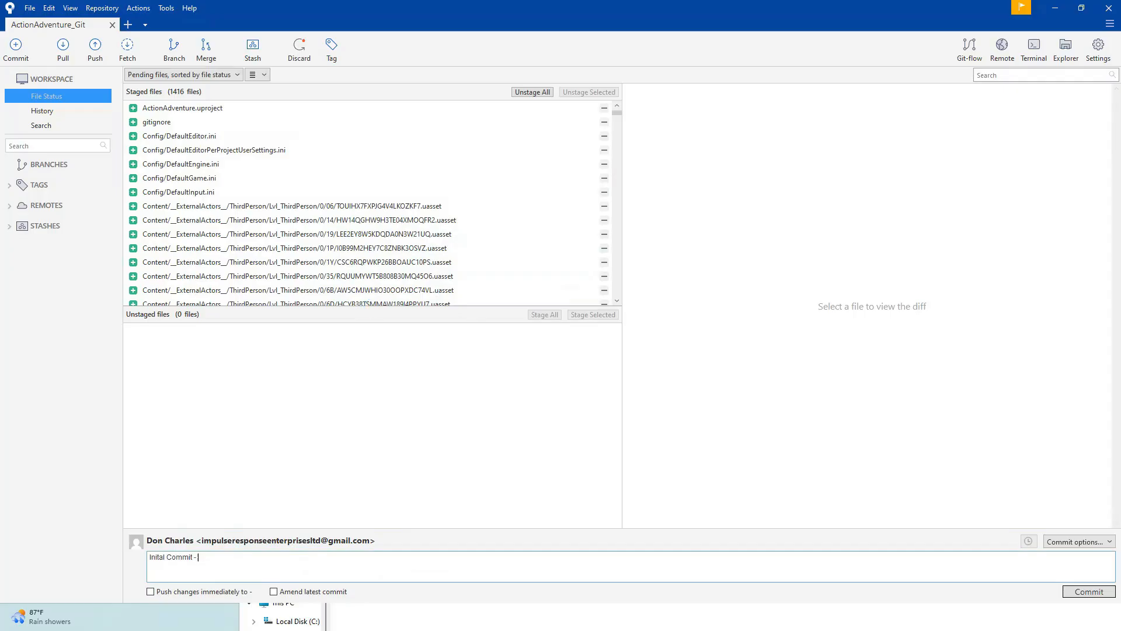
type(" Locomotion, Crouch, and more.")
left_click(1088, 592)
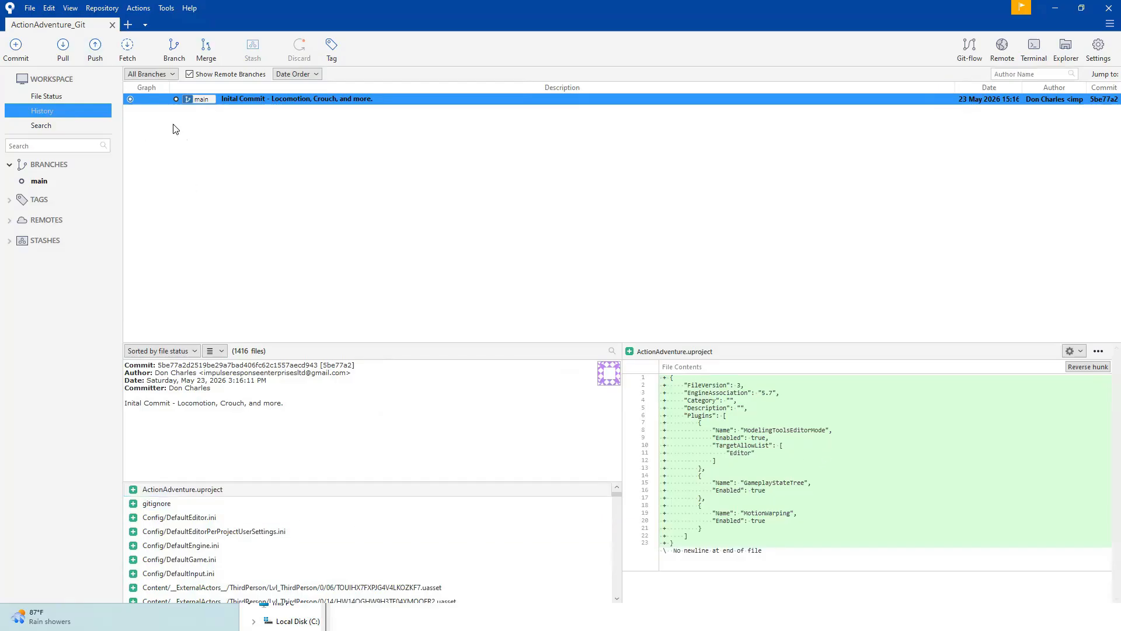
Push the local main branch to main on the origin remote, with tracking enabled and all tags included.
left_click(97, 49)
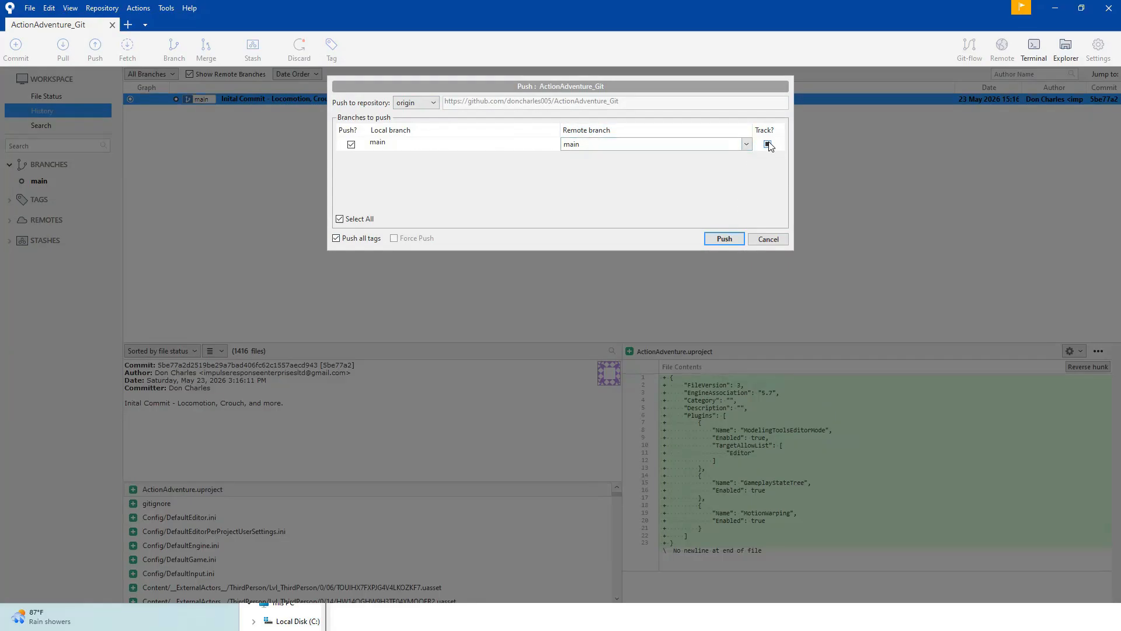
left_click(725, 239)
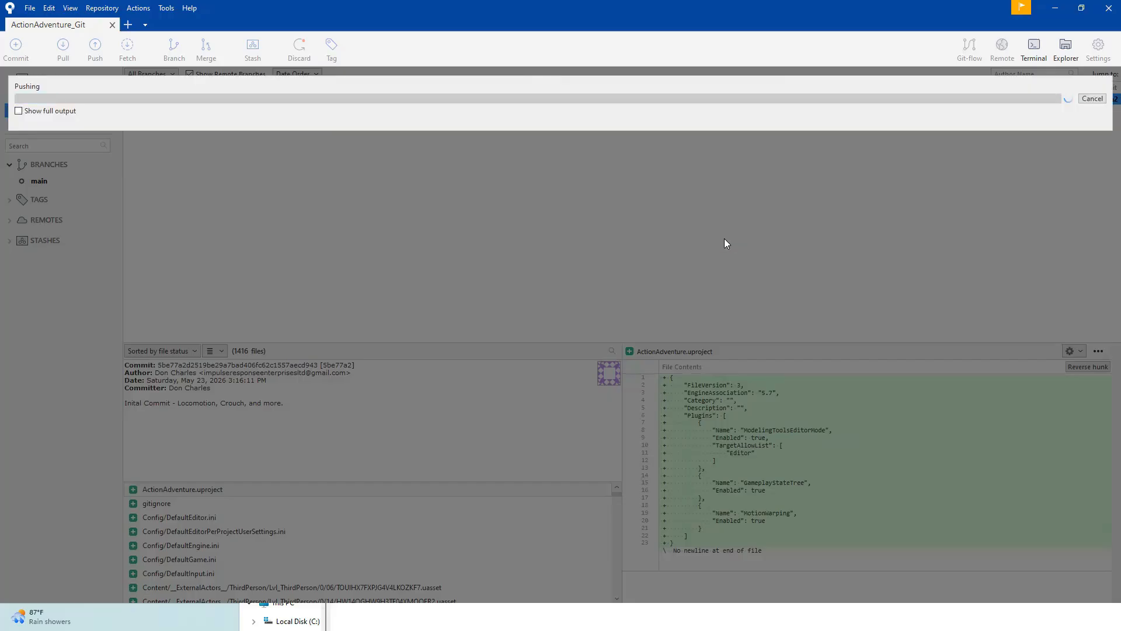